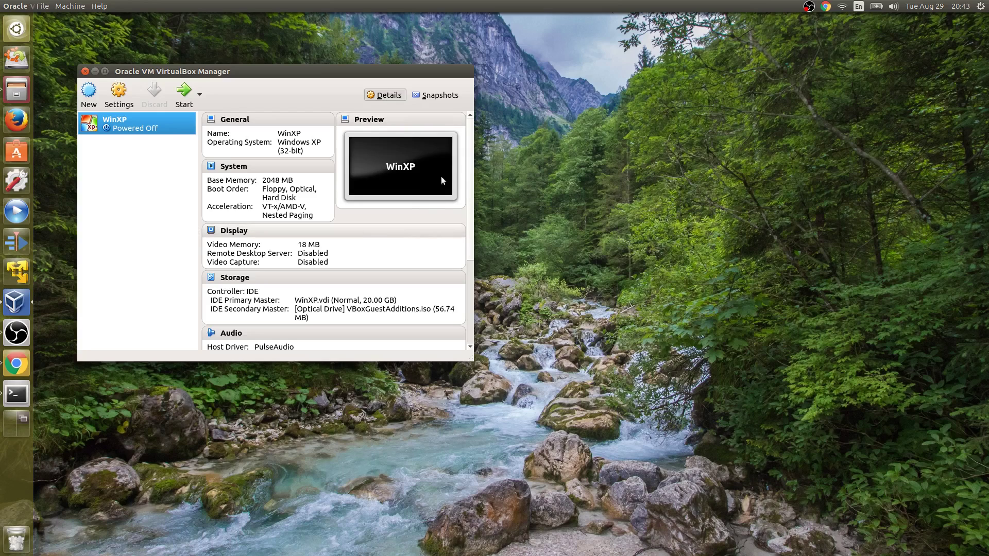
- Start a new virtual machine named 'Kali Linux' with version Debian (64-bit)
left_click(92, 104)
type("Ksl")
key("BackSpace")
key("BackSpace")
type("ali Linux")
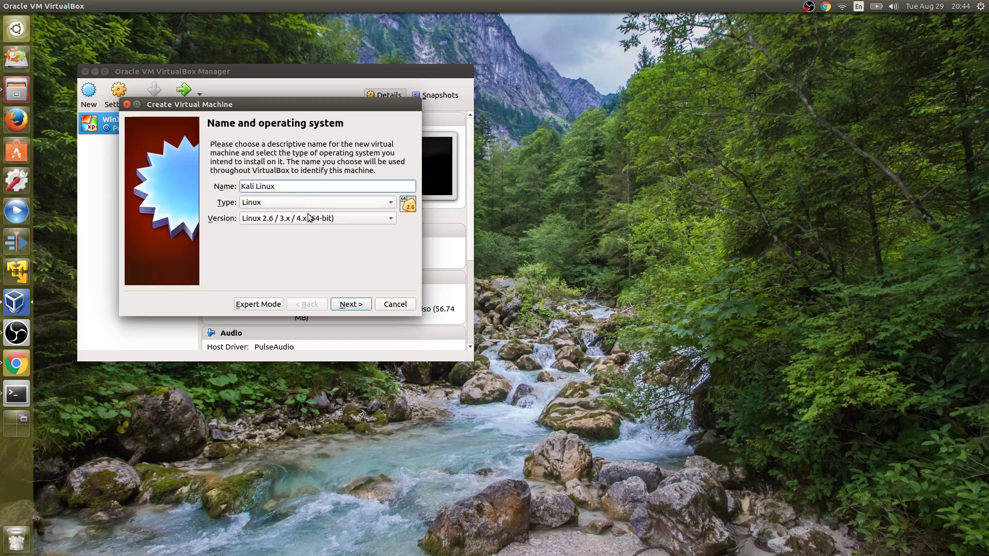
left_click(319, 222)
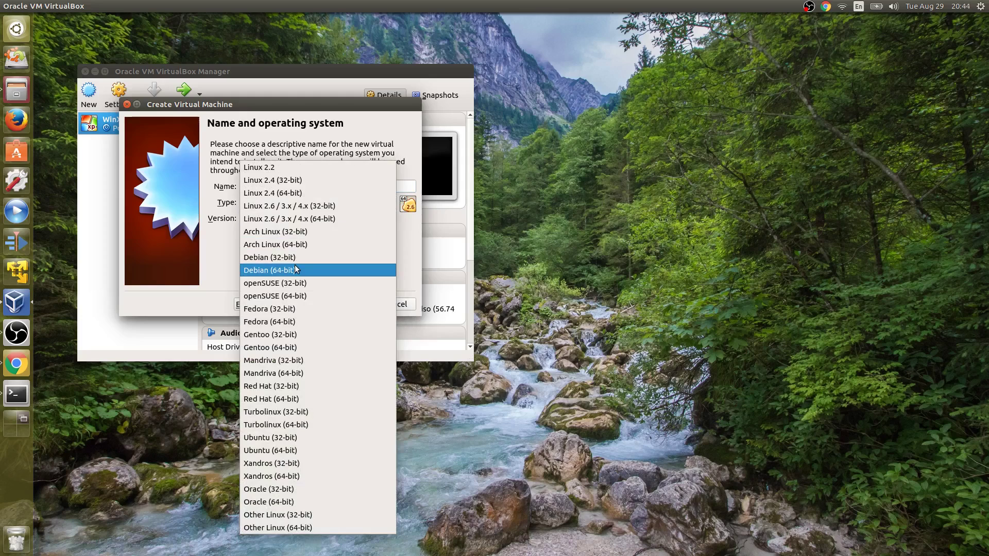
left_click(290, 272)
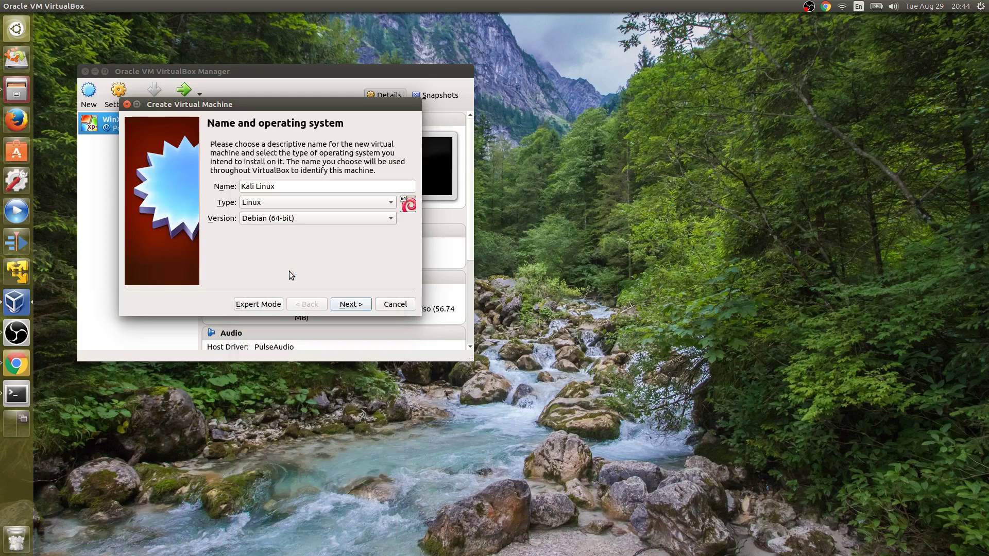
- Give the machine 4096 MB of memory and choose to create a new virtual hard disk
left_click(352, 309)
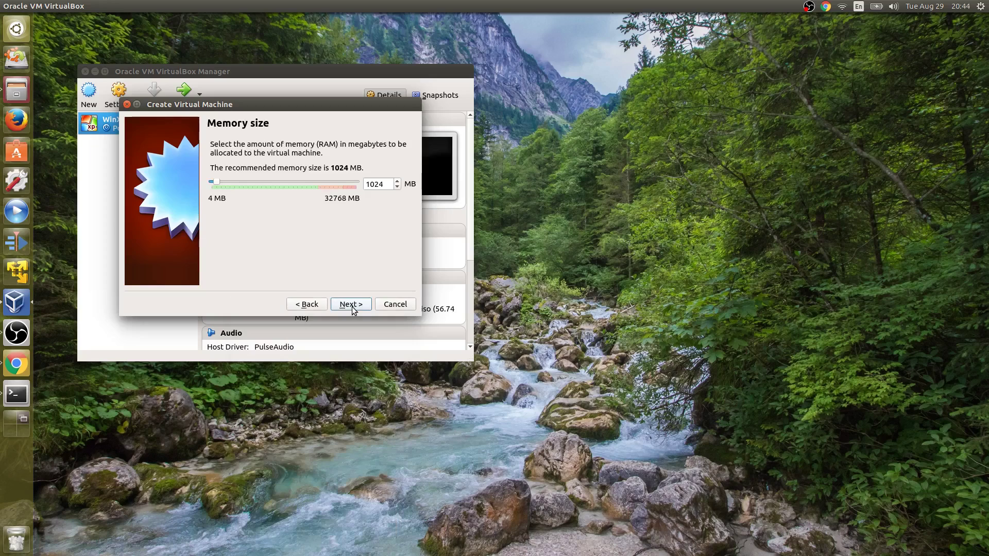
left_click_drag(392, 185, 368, 182)
type("4096")
left_click(351, 304)
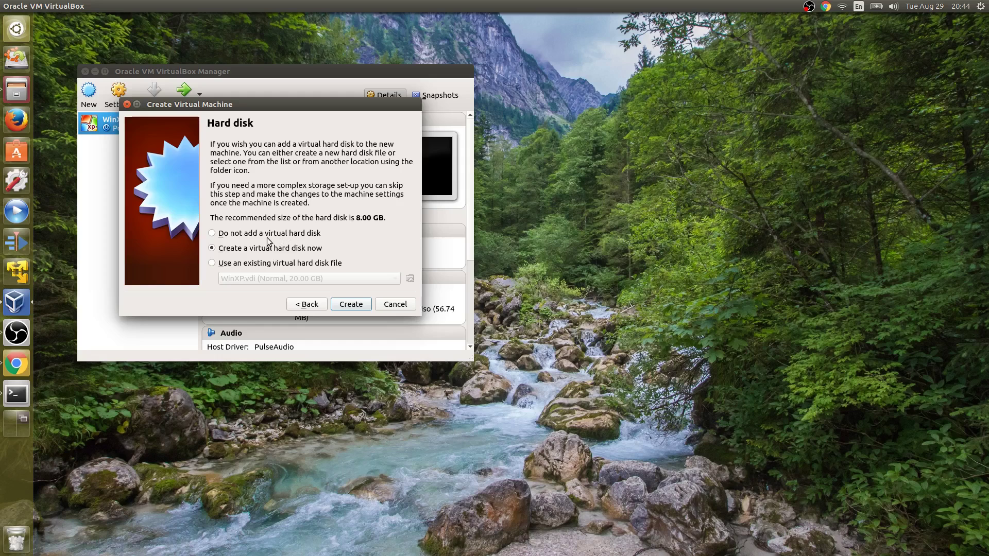
left_click(354, 305)
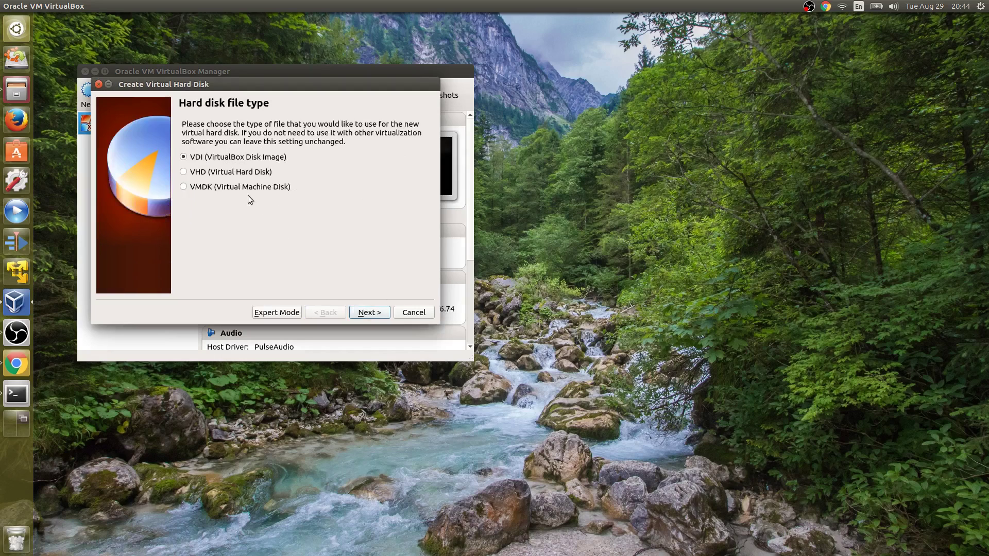
- Create a dynamically allocated 24 GB VDI disk, finishing the Kali Linux machine
left_click(370, 312)
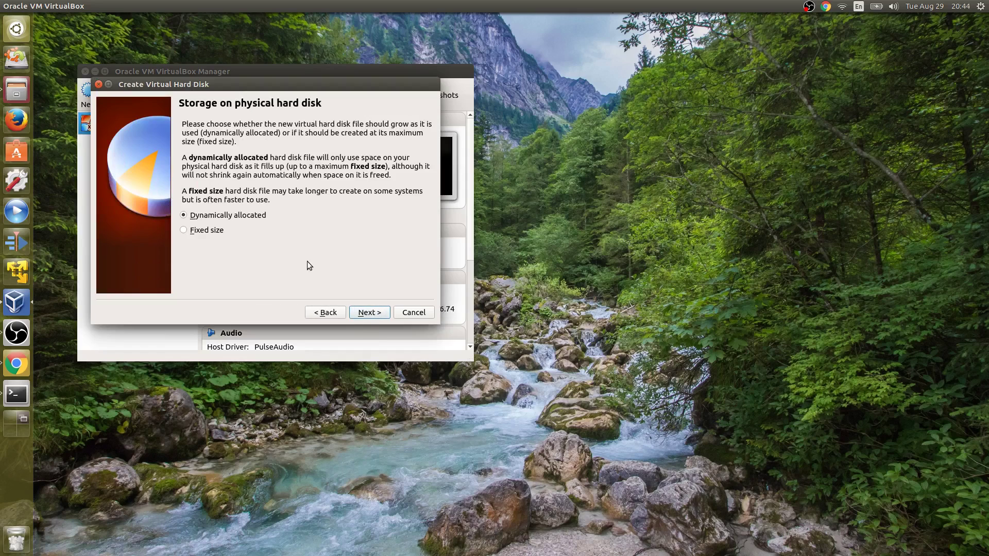
left_click(370, 312)
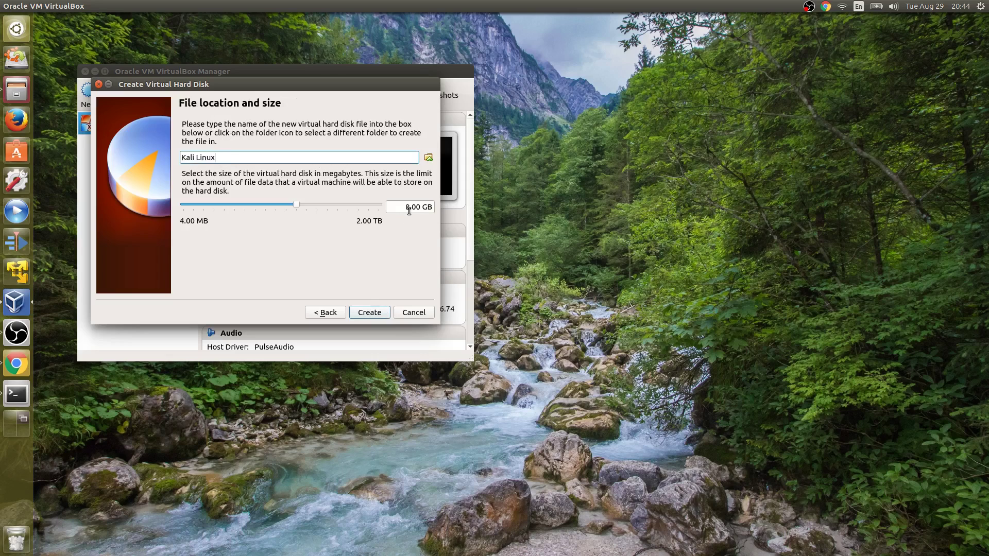
left_click_drag(410, 207, 401, 205)
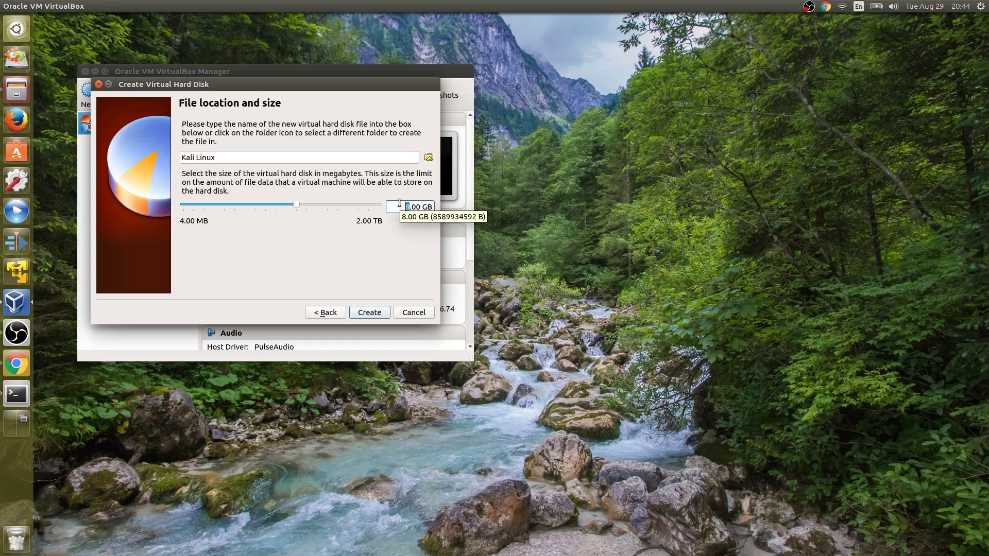
type("24")
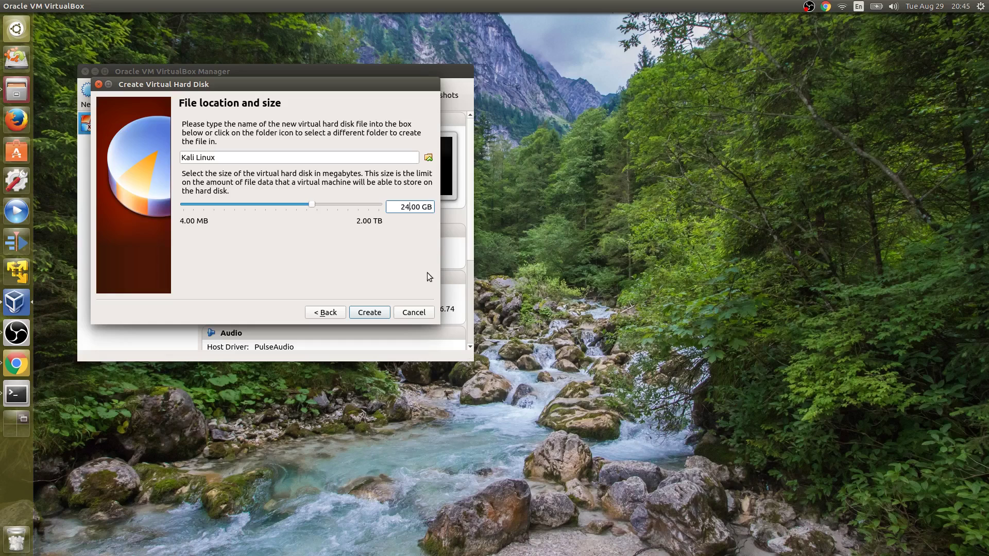
left_click(375, 312)
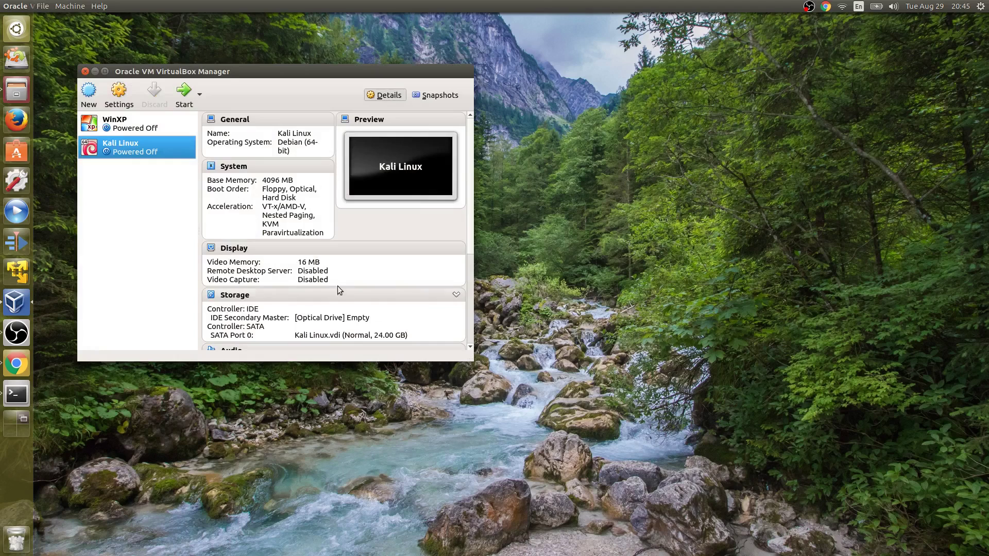
- Insert kali-linux-2017.1-amd64.iso into the Kali Linux machine's empty optical drive
left_click(119, 96)
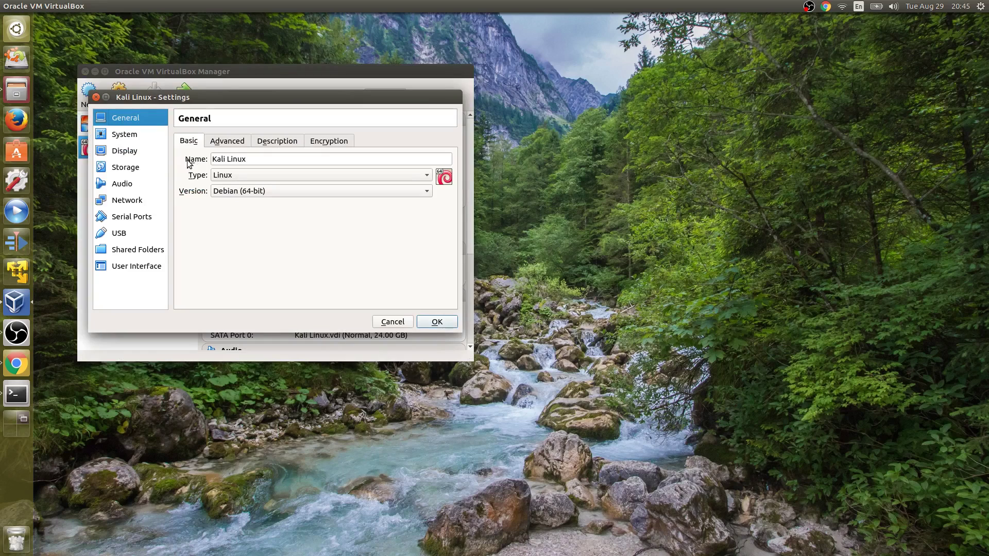
left_click(123, 168)
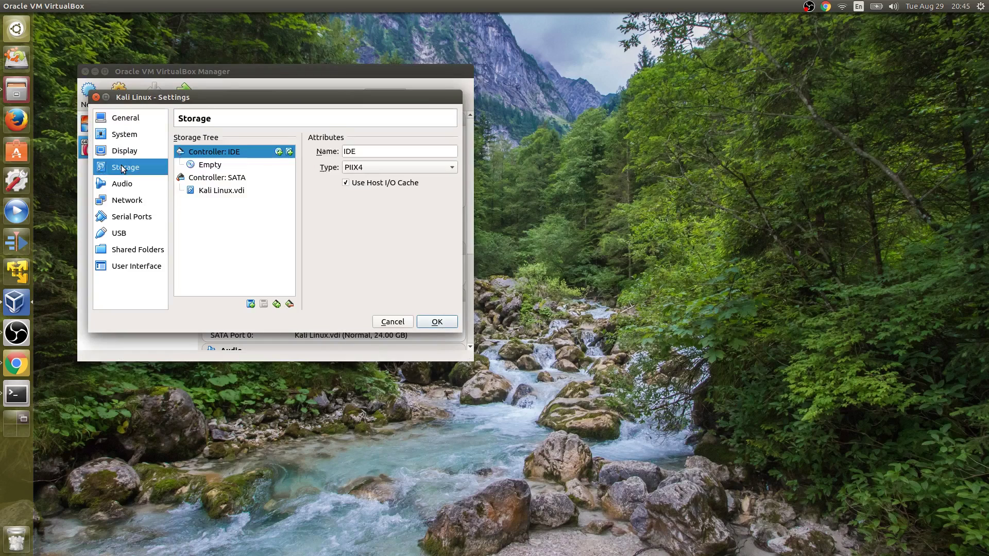
left_click(211, 170)
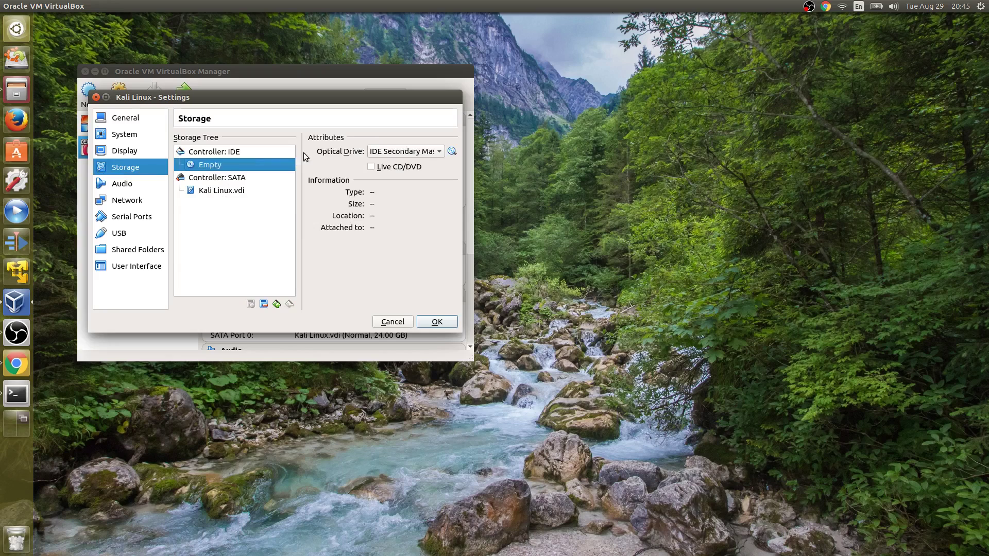
left_click(452, 151)
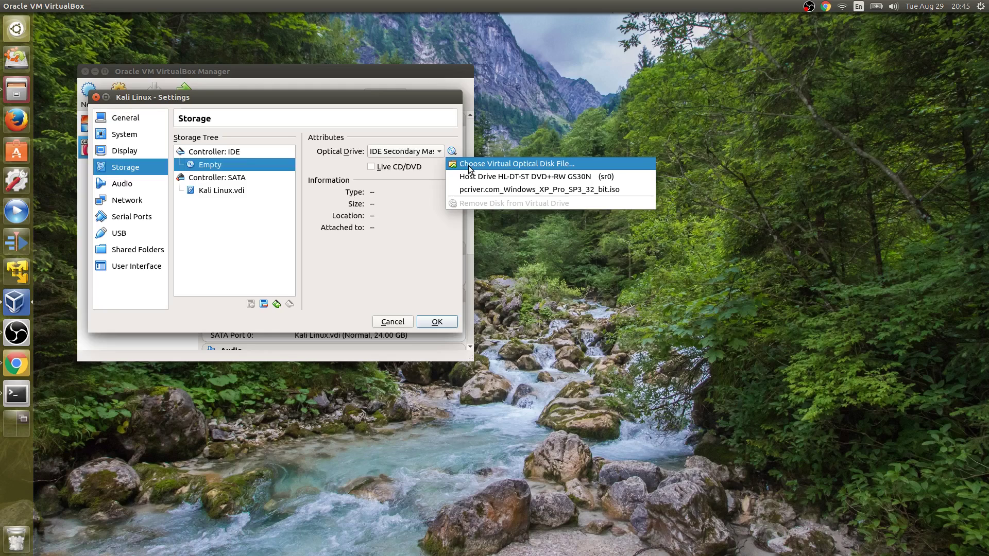
left_click(469, 166)
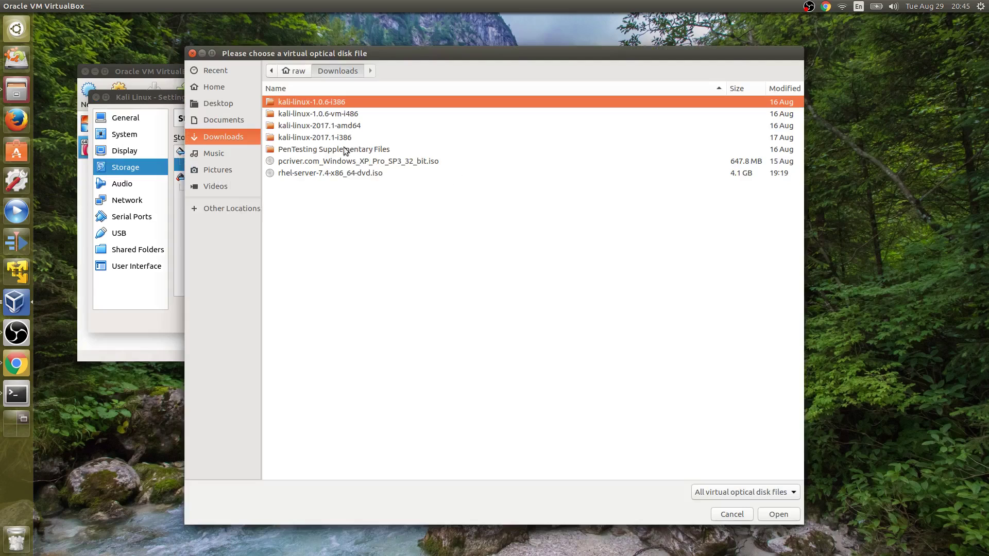
double_click(313, 126)
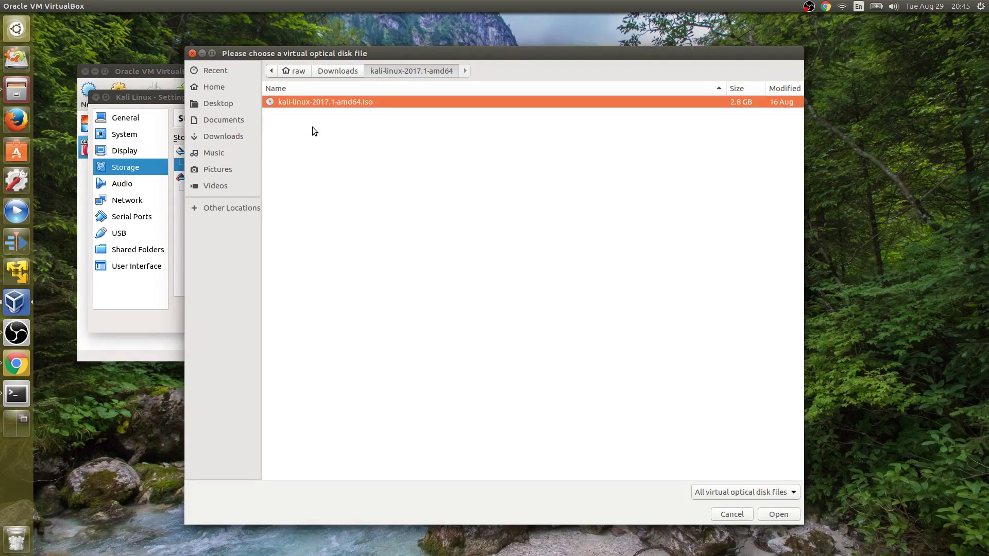
double_click(307, 105)
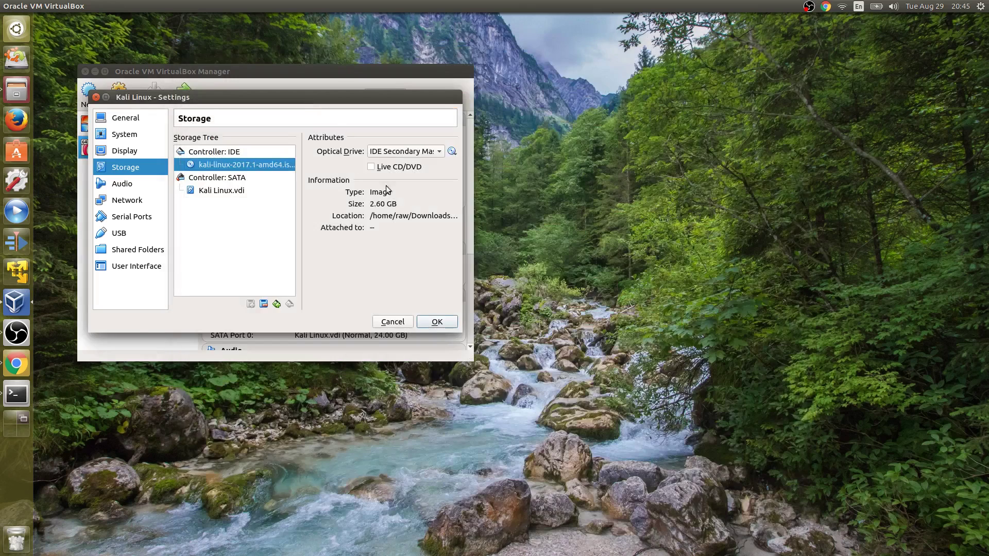
- Switch the network adapter to Bridged Adapter, save the settings, and start the machine
left_click(135, 199)
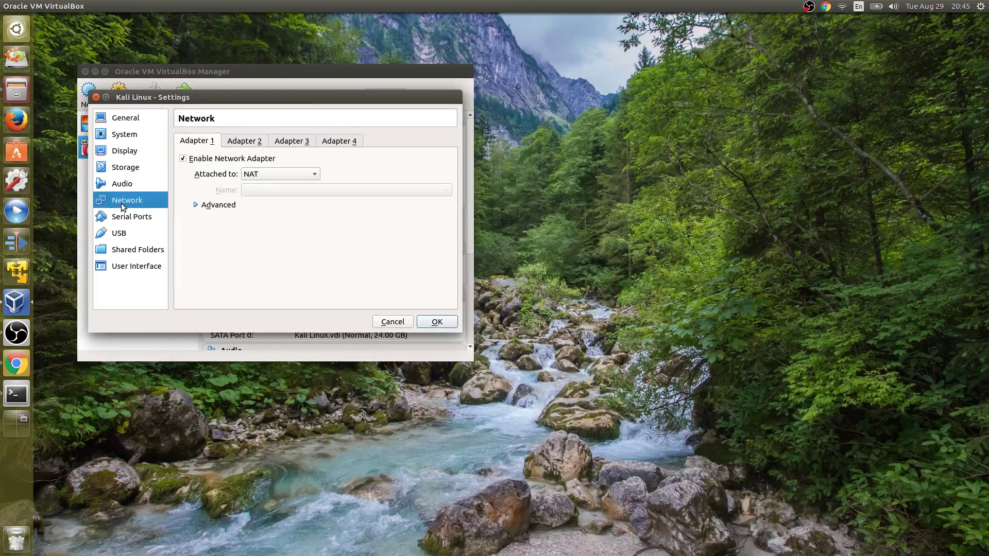
left_click(267, 175)
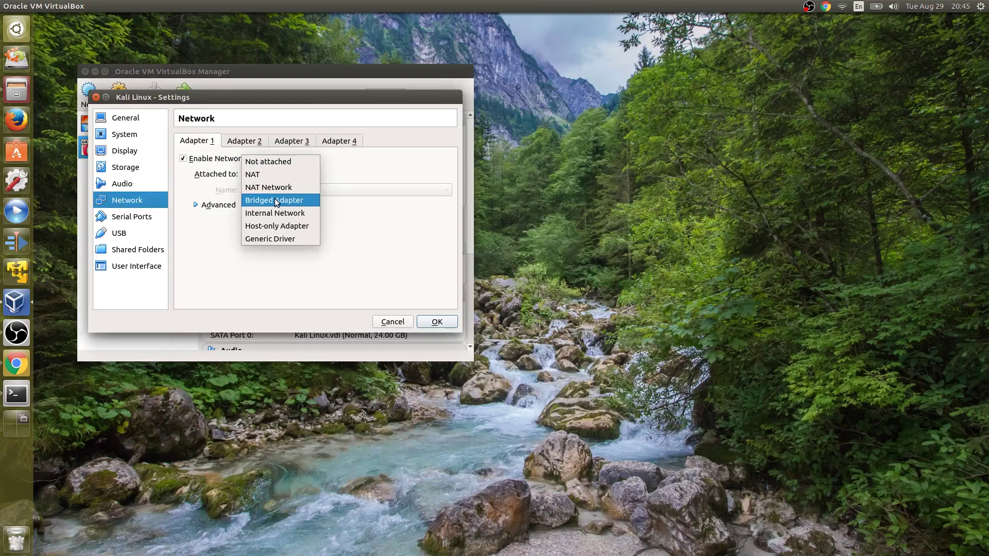
left_click(275, 201)
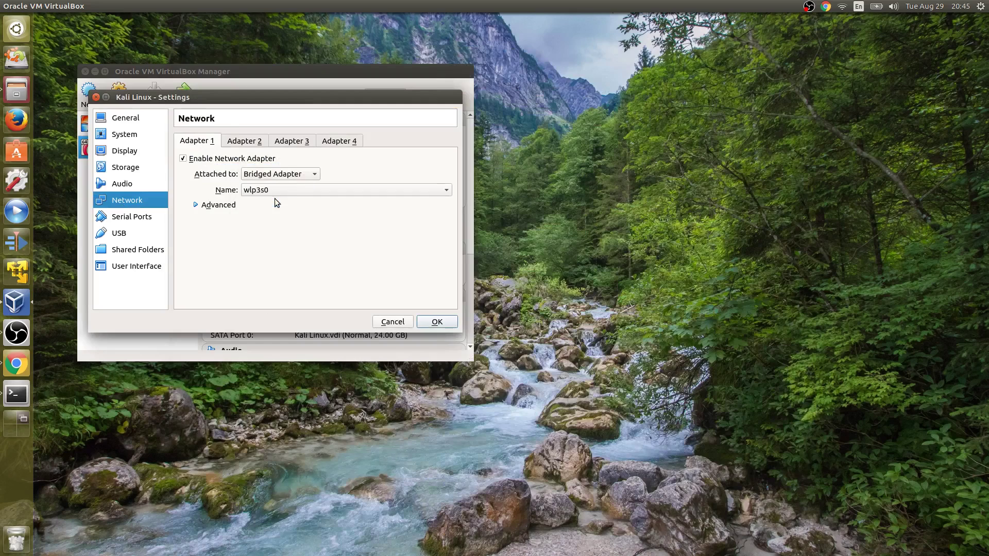
left_click(436, 322)
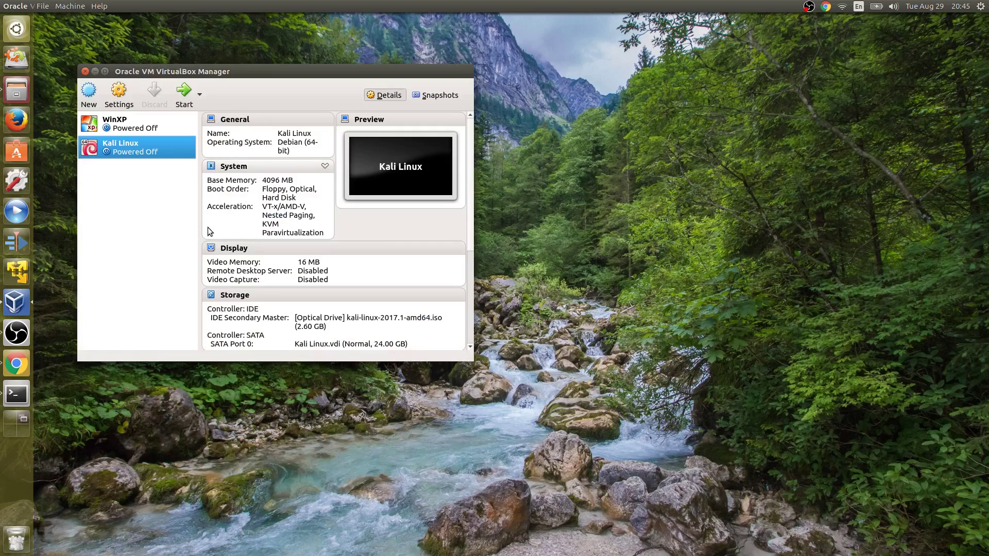
left_click(181, 95)
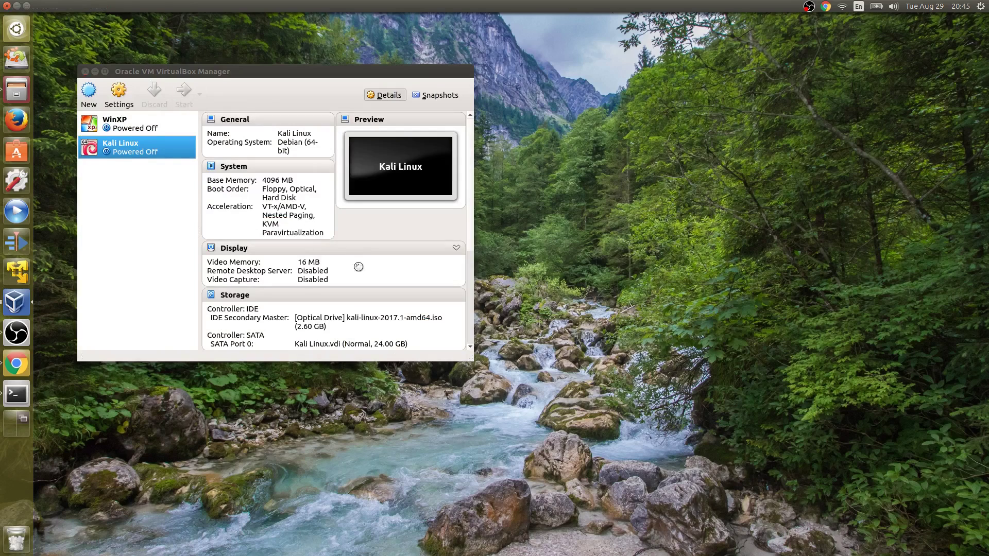
- Boot from the CD-ROM image into Graphical install and accept English as the language
key("F12")
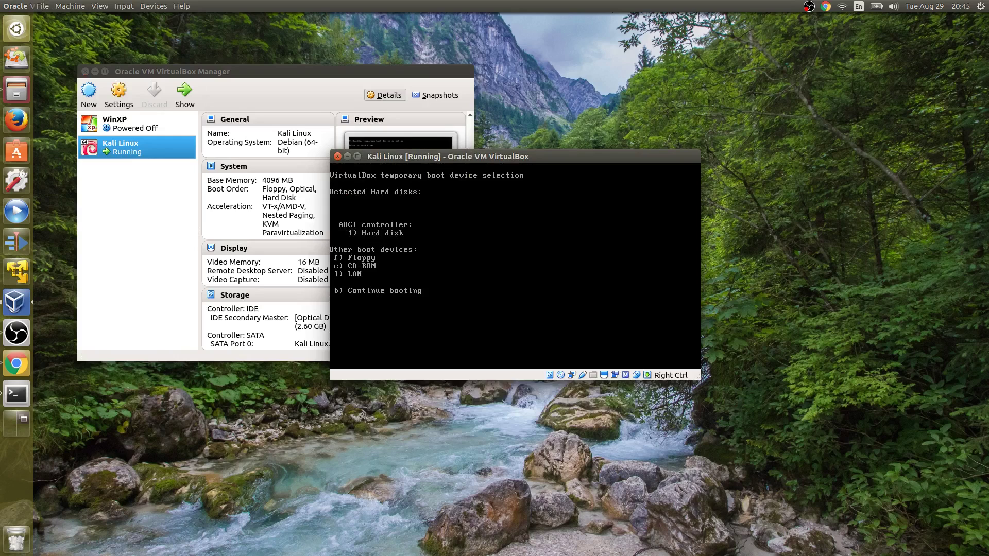
key("c")
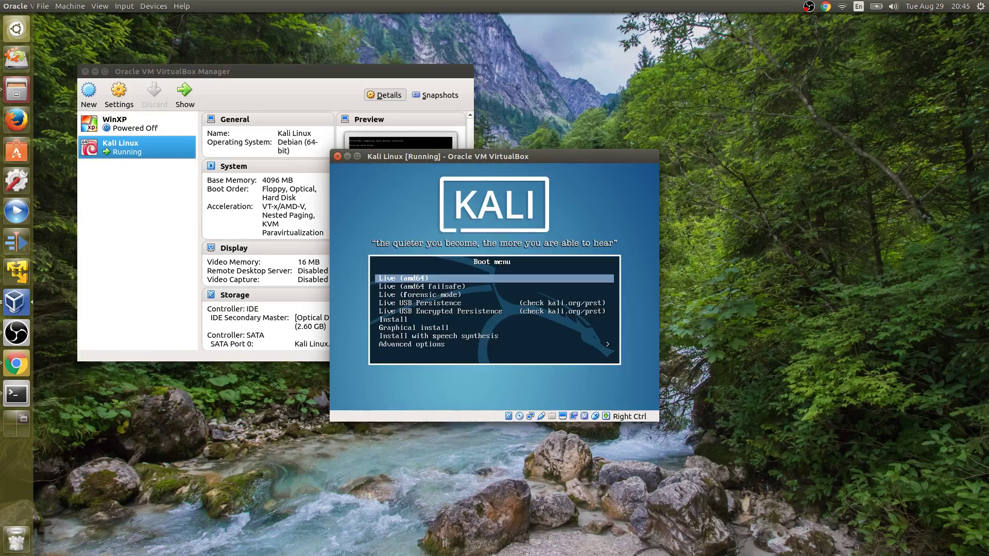
key("Down")
key("Down")
key("Down")
key("Down")
key("Down")
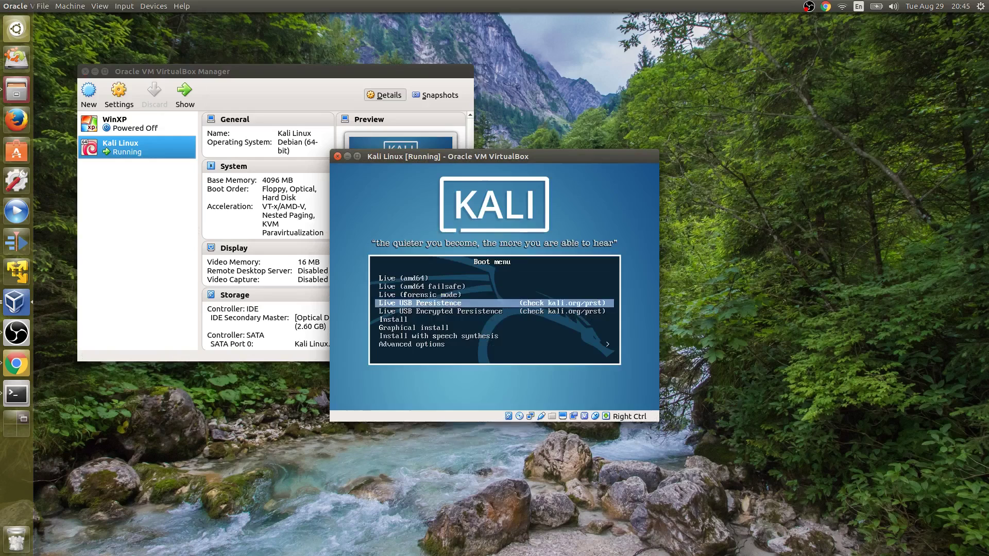
key("Down")
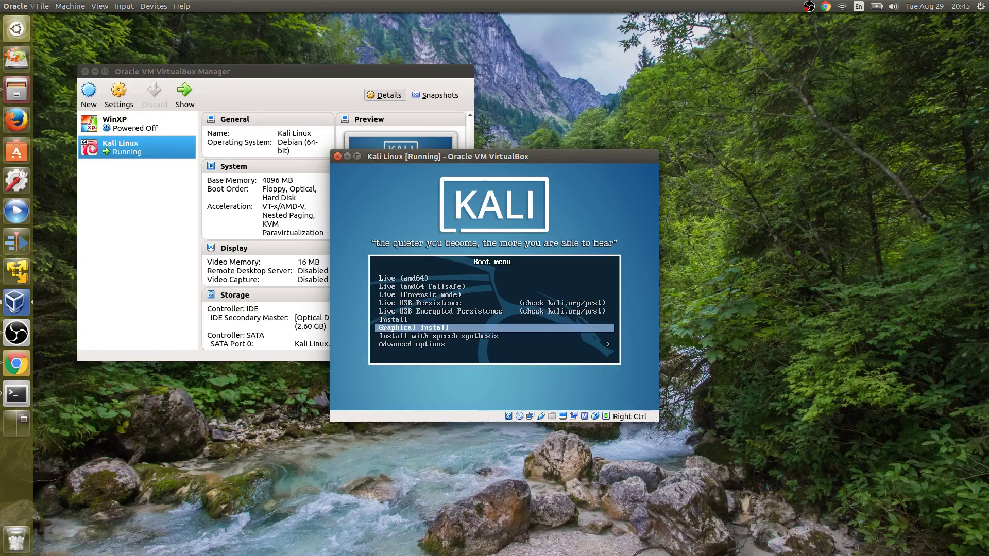
key("Return")
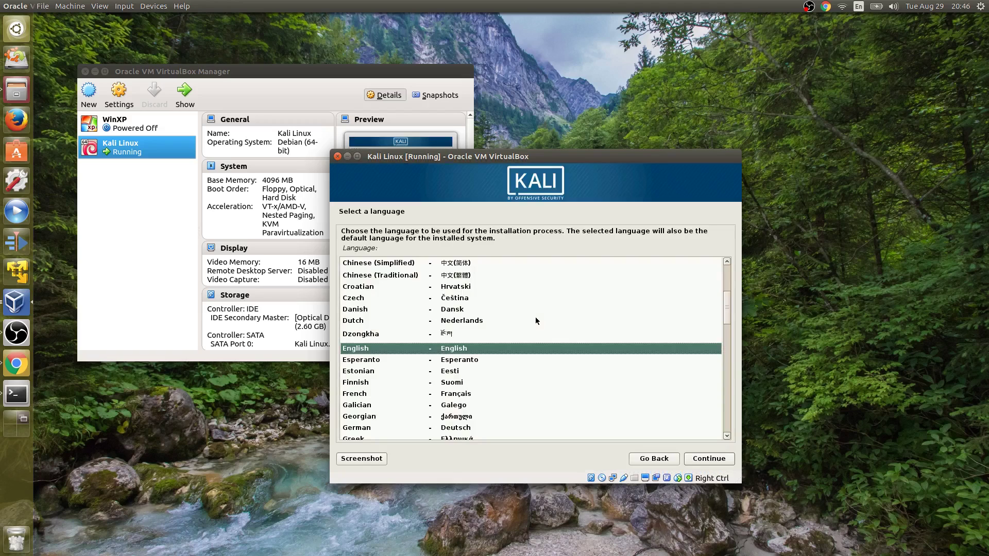
left_click(709, 459)
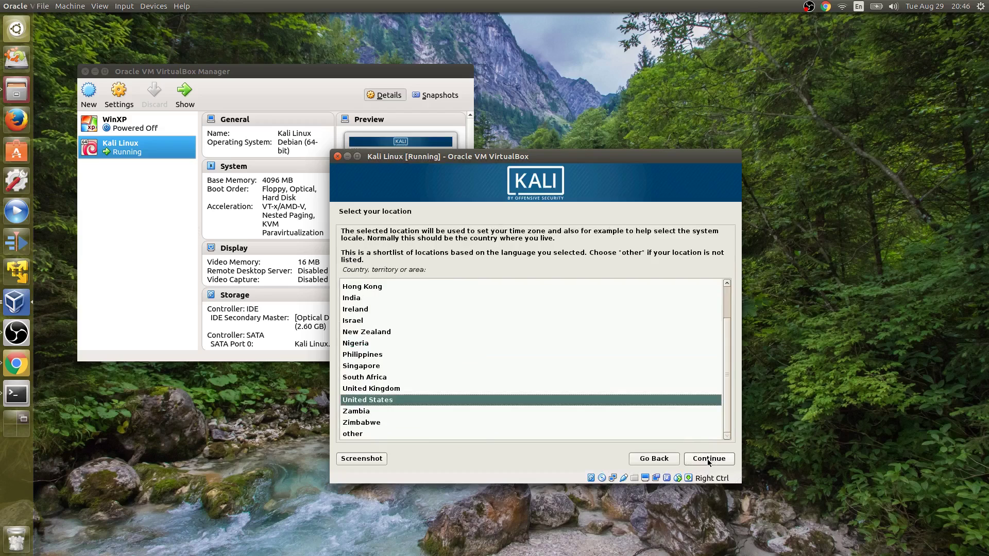
- Accept United States as the location and American English as the keymap
left_click(709, 459)
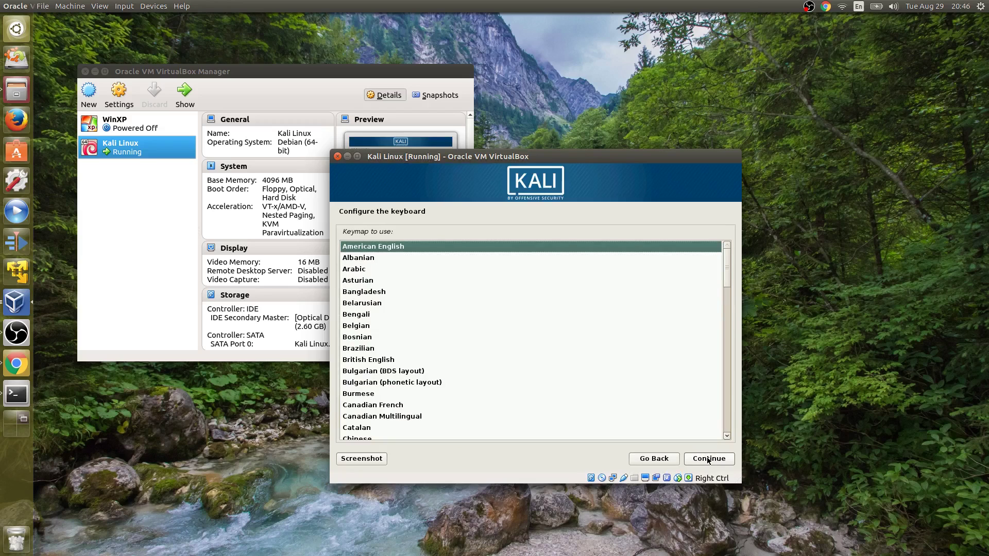
left_click(709, 459)
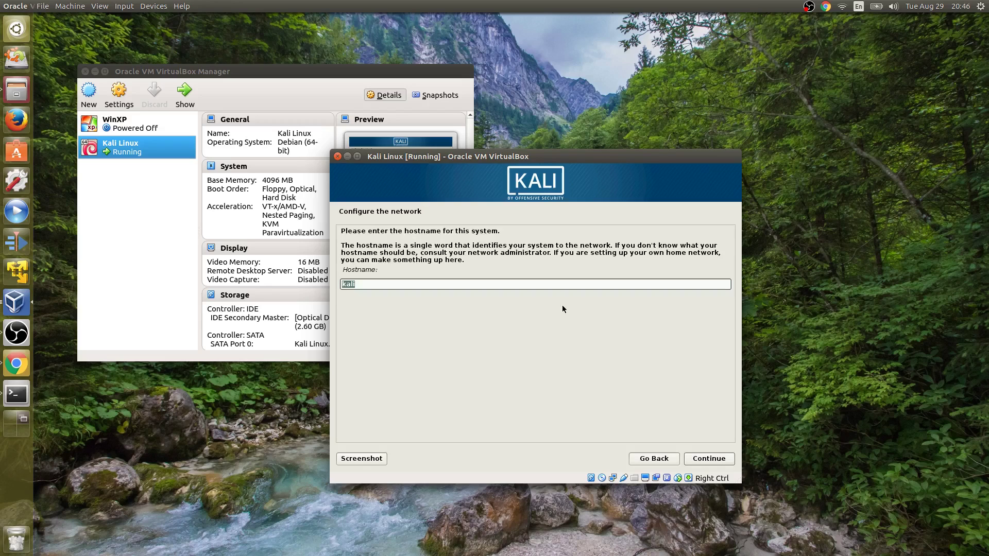
- Set the hostname to kali-vm and the domain name to localdomain.local
key("End")
type("-vm")
left_click(703, 463)
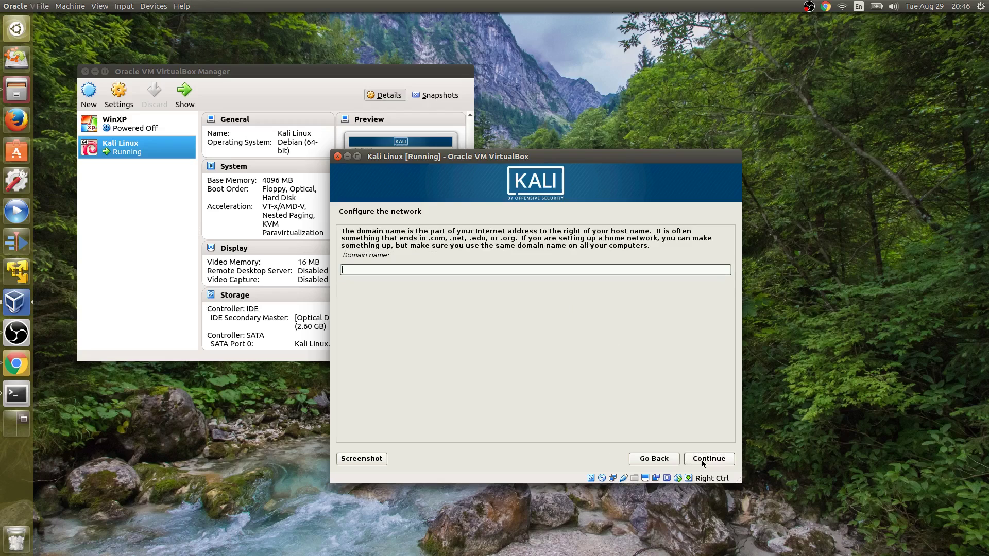
type("localdomain.local")
left_click(710, 460)
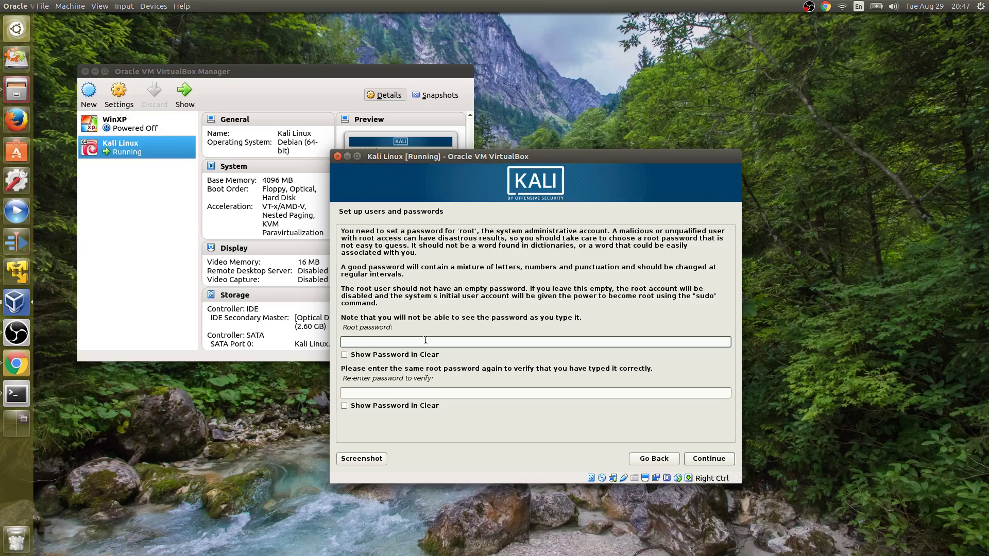
- Enter and confirm the root password, then choose the Central time zone
type("********")
key("Tab")
key("Tab")
type("******")
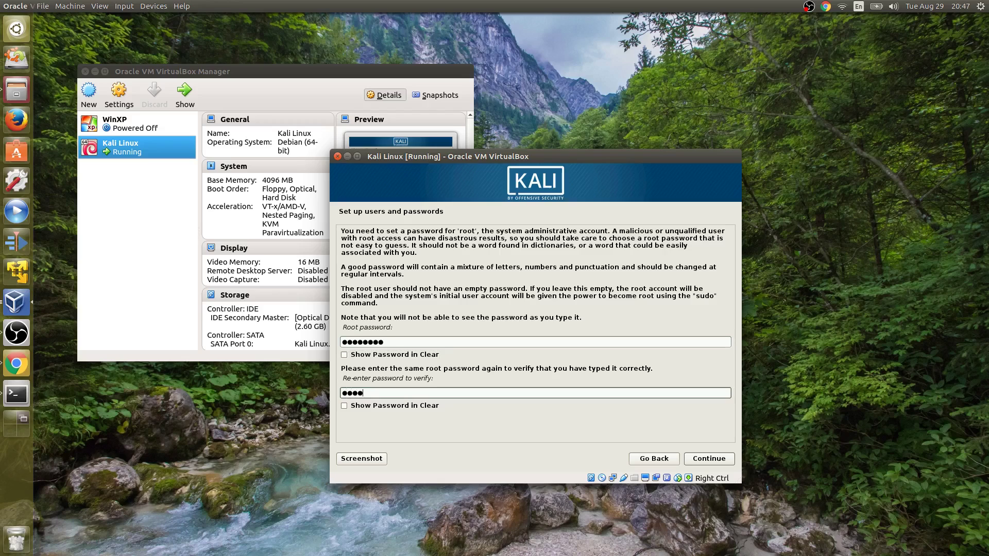
type("*")
key("BackSpace")
key("BackSpace")
key("BackSpace")
type("****")
left_click(710, 460)
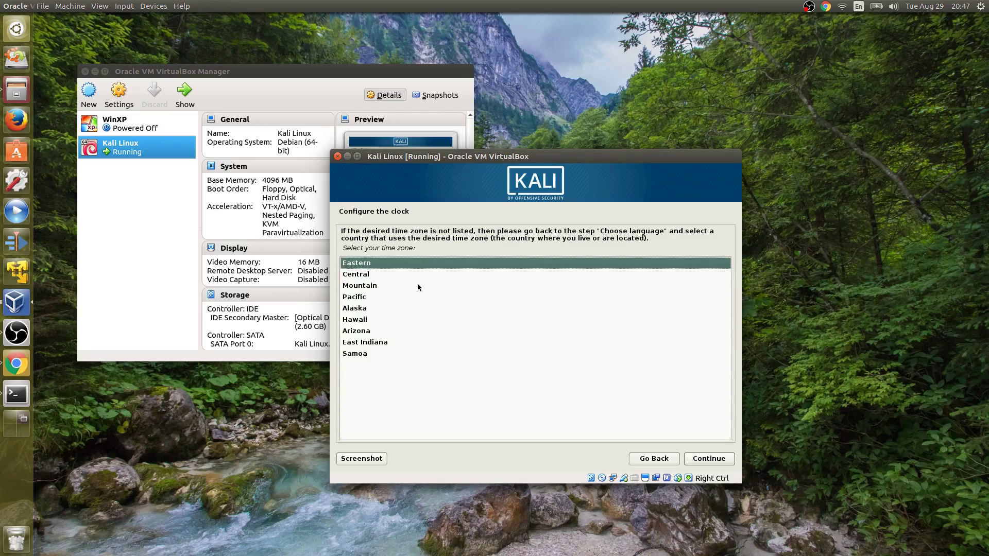
left_click(364, 278)
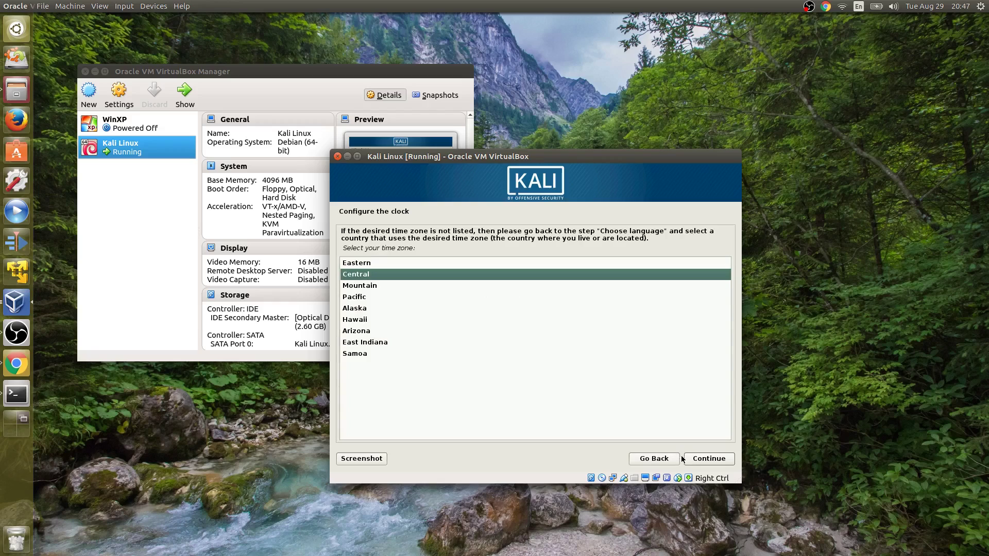
left_click(701, 462)
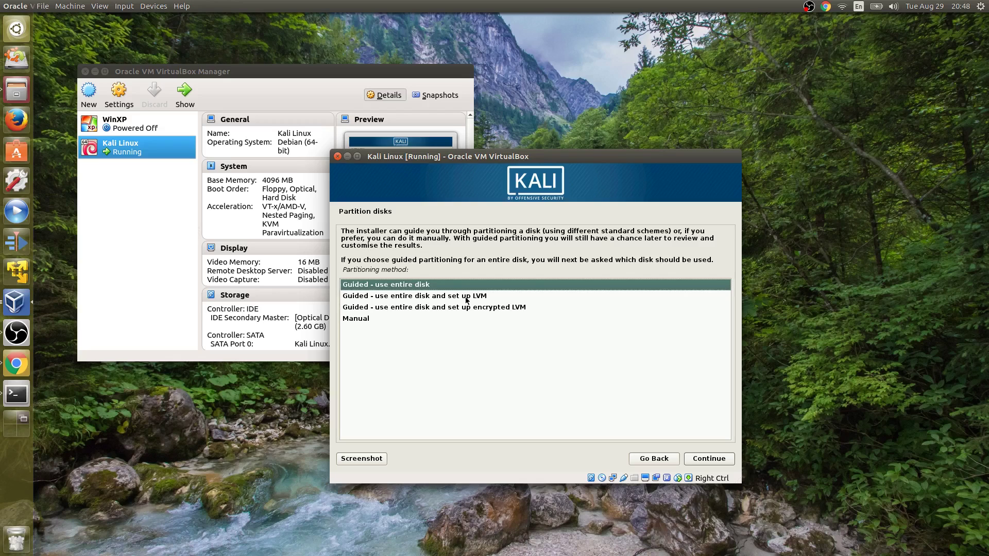
- Partition the 25.8 GB disk with guided LVM, all files in one partition
left_click(466, 296)
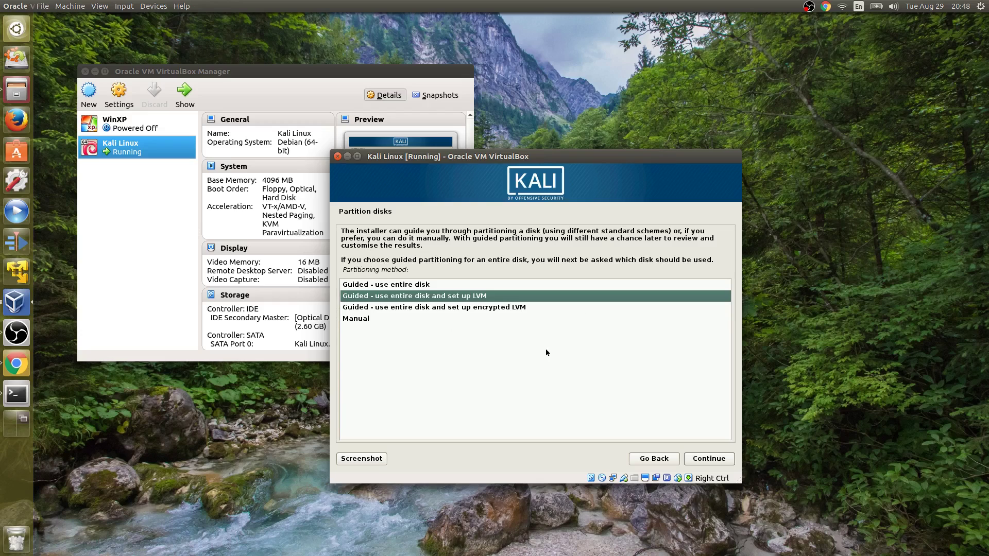
left_click(709, 459)
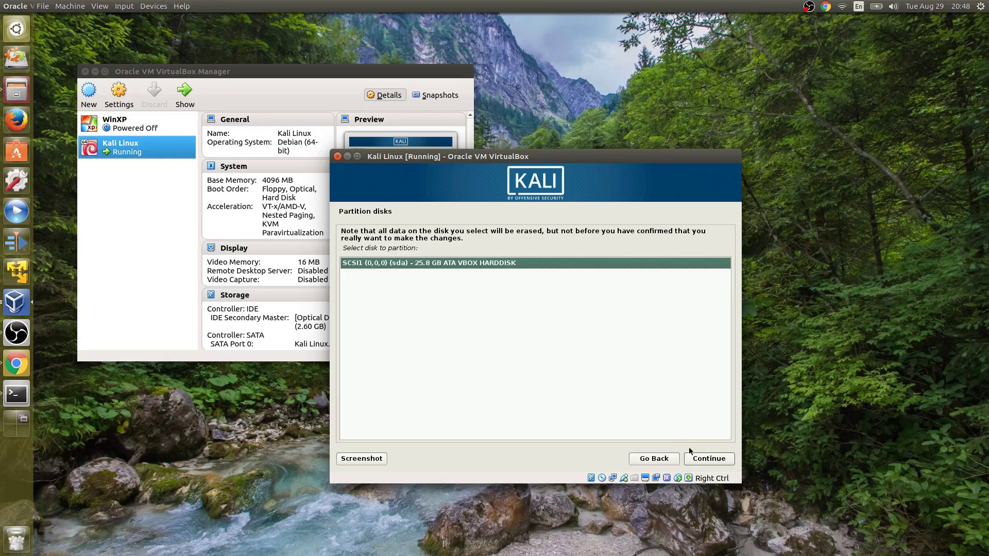
left_click(701, 459)
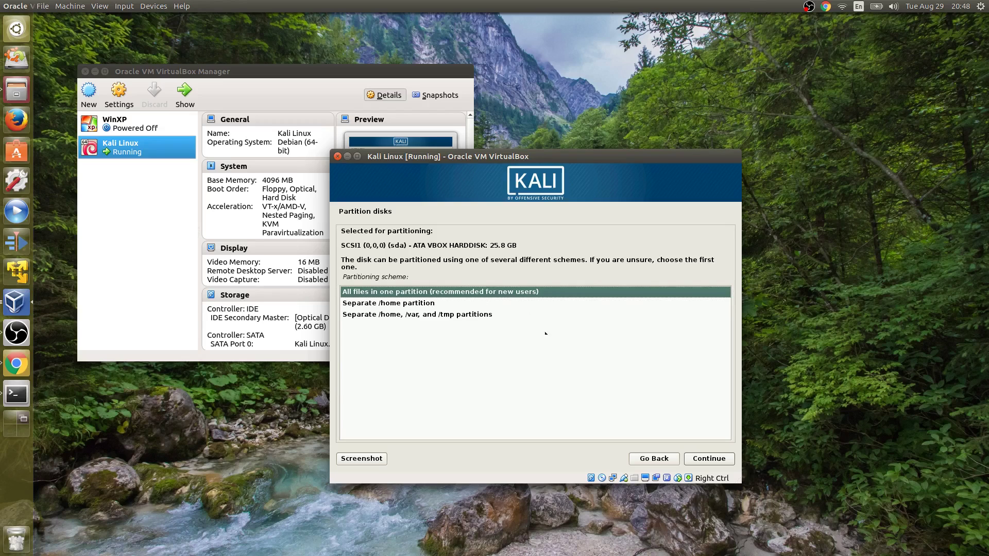
left_click(706, 460)
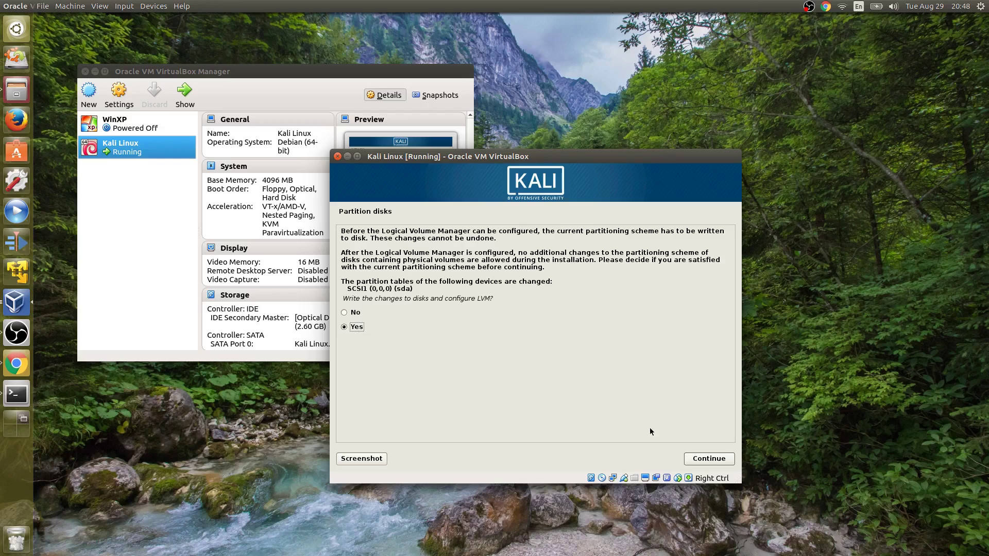
left_click(705, 462)
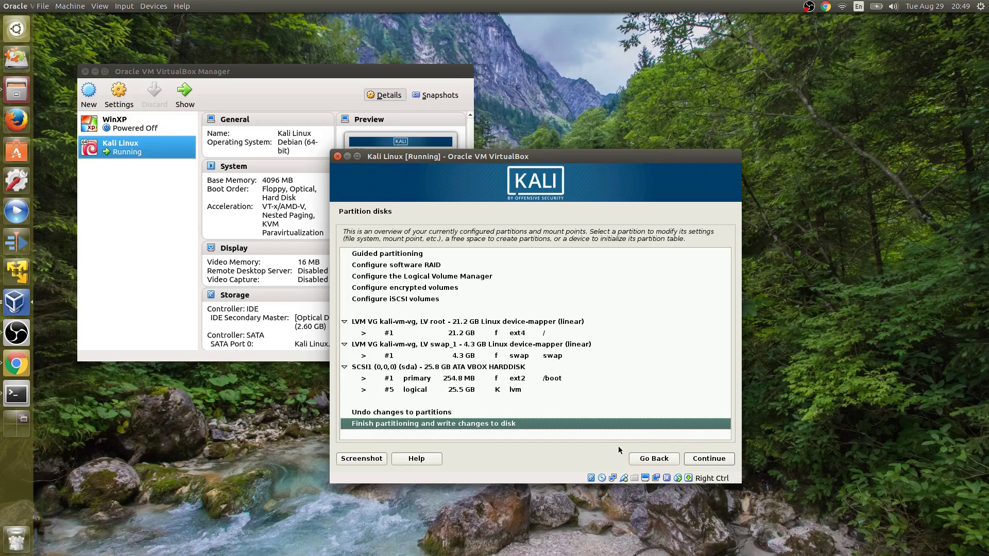
- Finish partitioning and confirm writing the changes to disk to start the installation
left_click(713, 464)
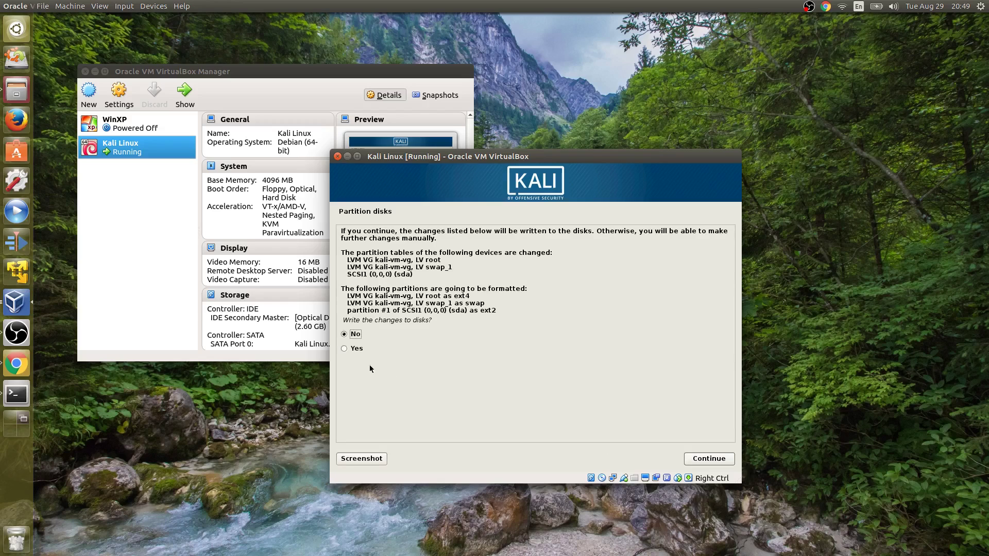
left_click(361, 349)
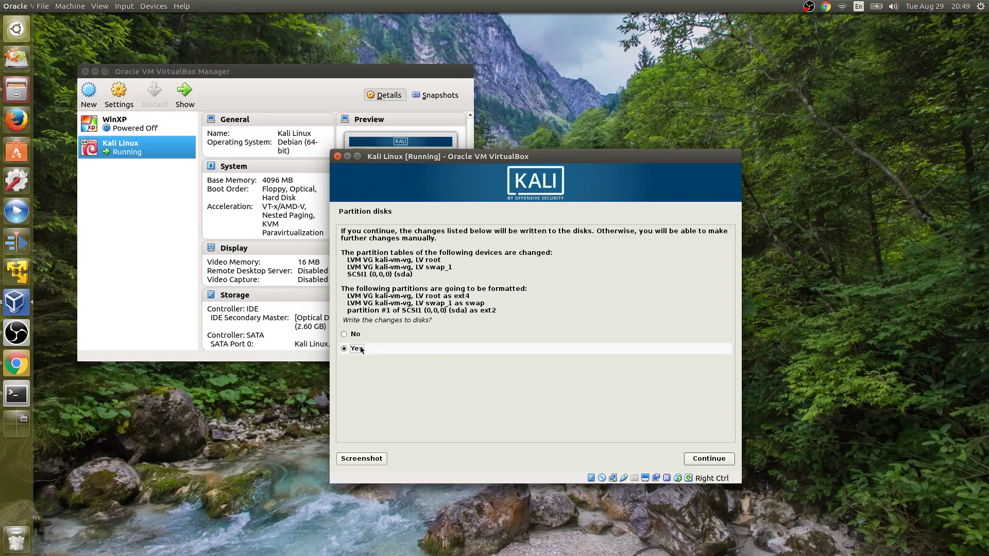
left_click(700, 458)
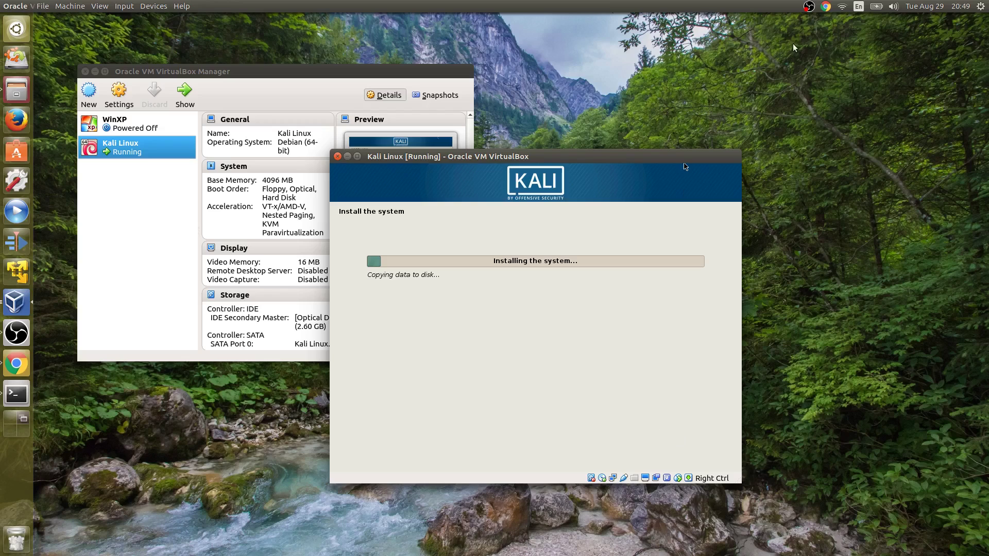
- Wait for the system copy to finish until the network mirror question appears
left_click(809, 8)
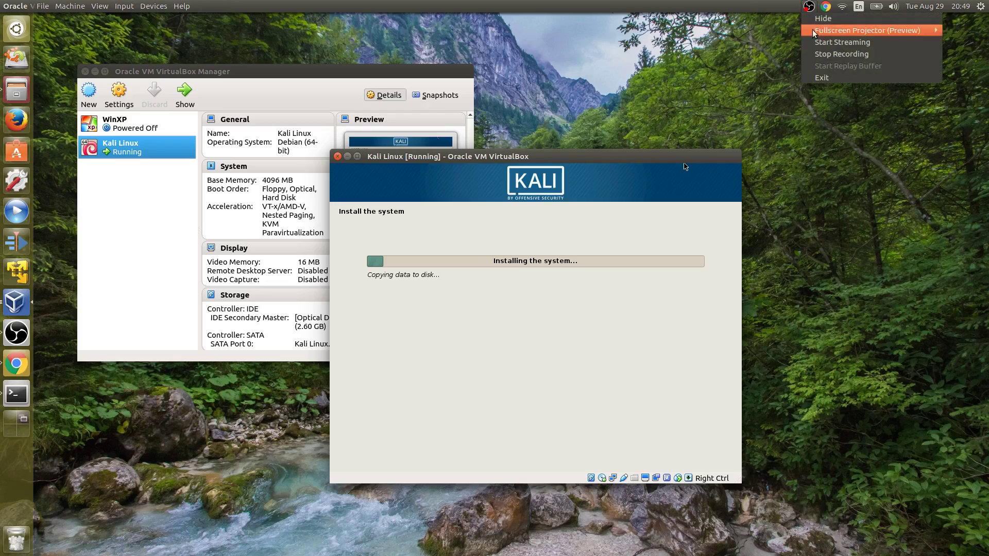
left_click(829, 56)
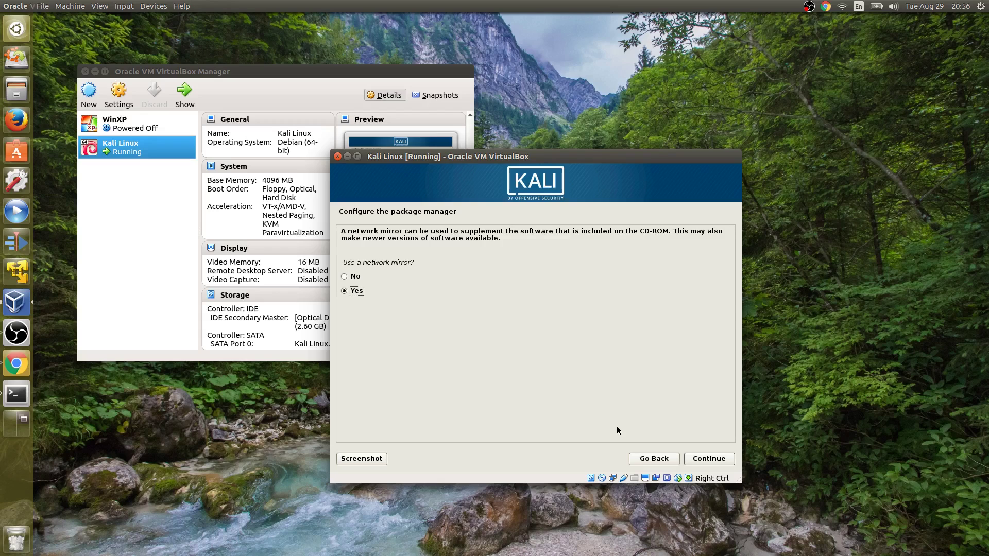
- Accept the network mirror and leave the HTTP proxy blank so apt configuration begins
left_click(696, 460)
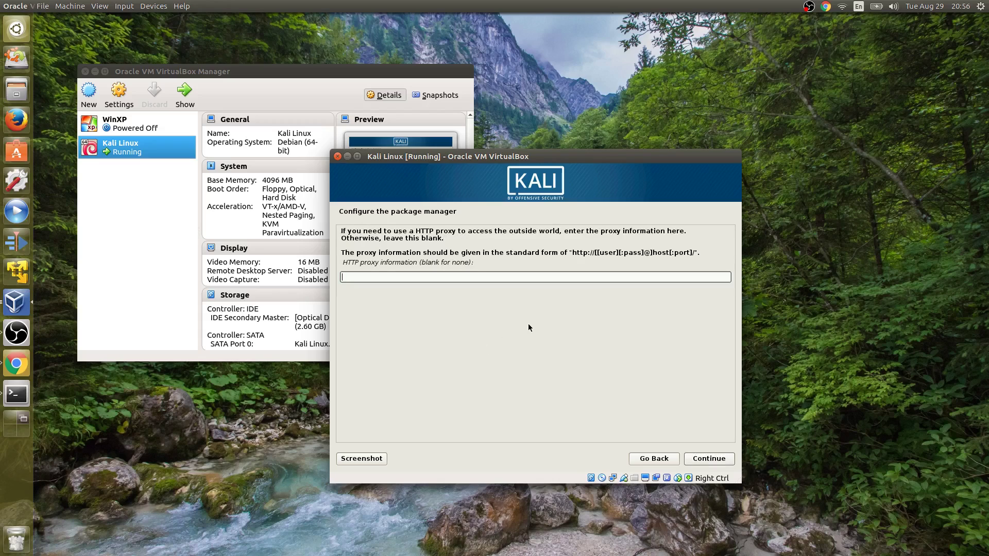
left_click(711, 462)
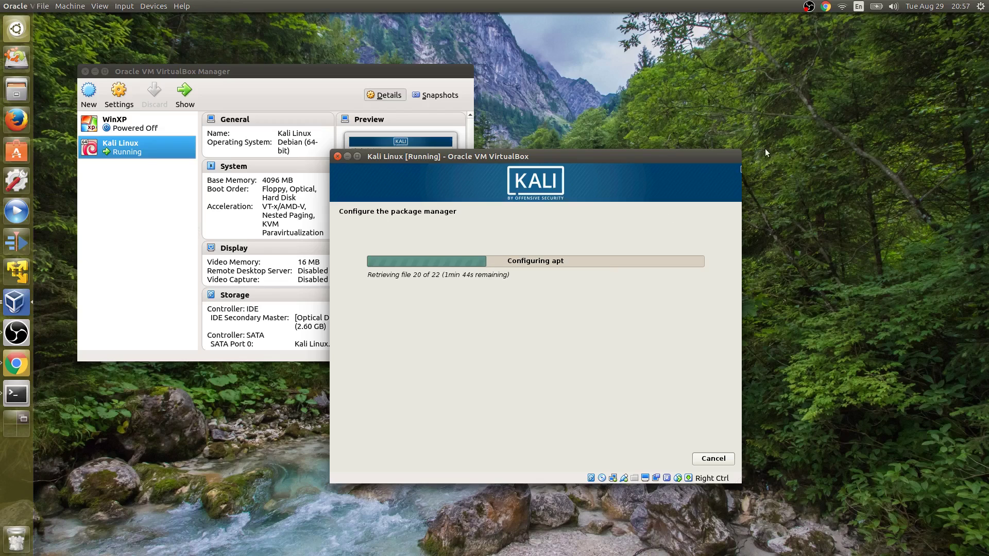
- Let apt configuration finish and focus the Kali VM window at the GRUB prompt
left_click(809, 6)
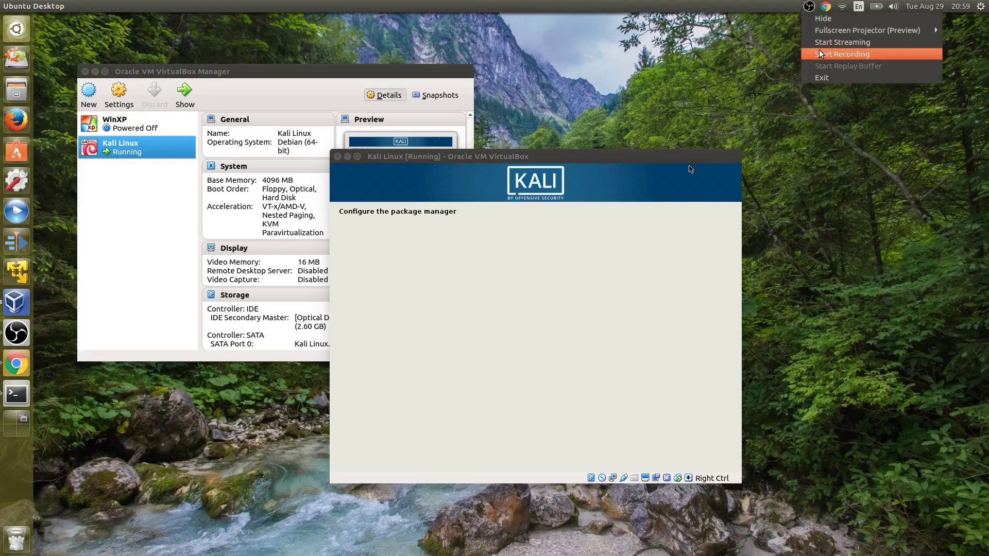
left_click(820, 54)
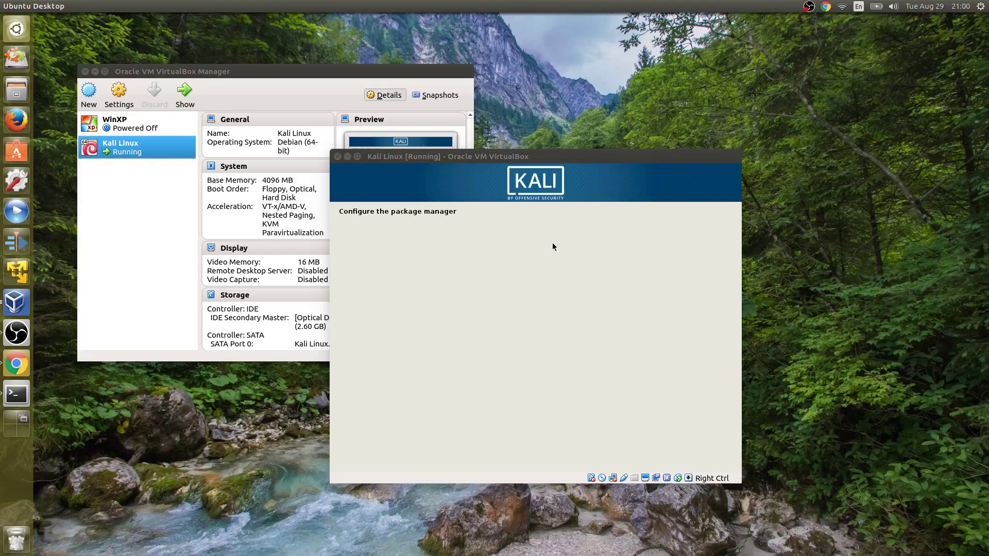
left_click(595, 157)
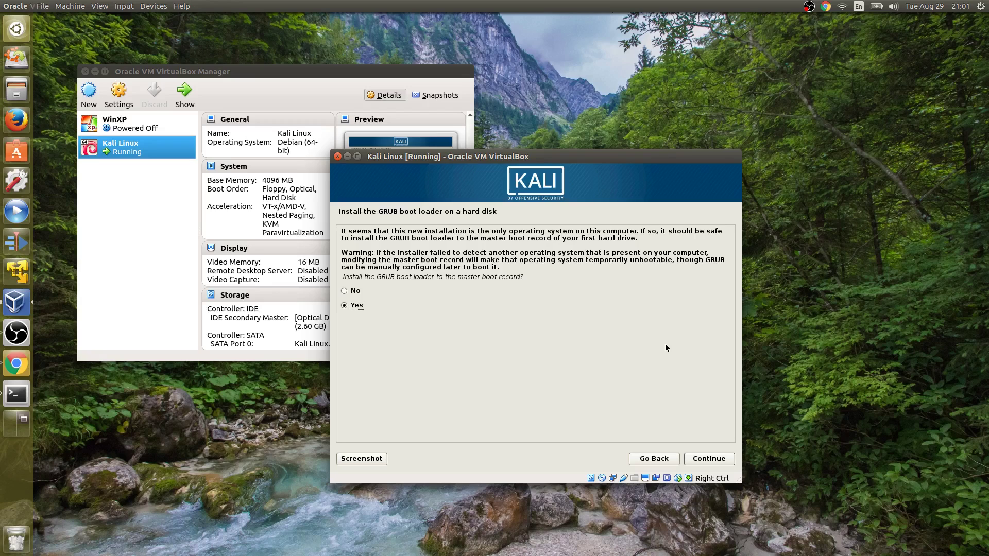
- Install the GRUB boot loader to the master boot record on /dev/sda
left_click(706, 463)
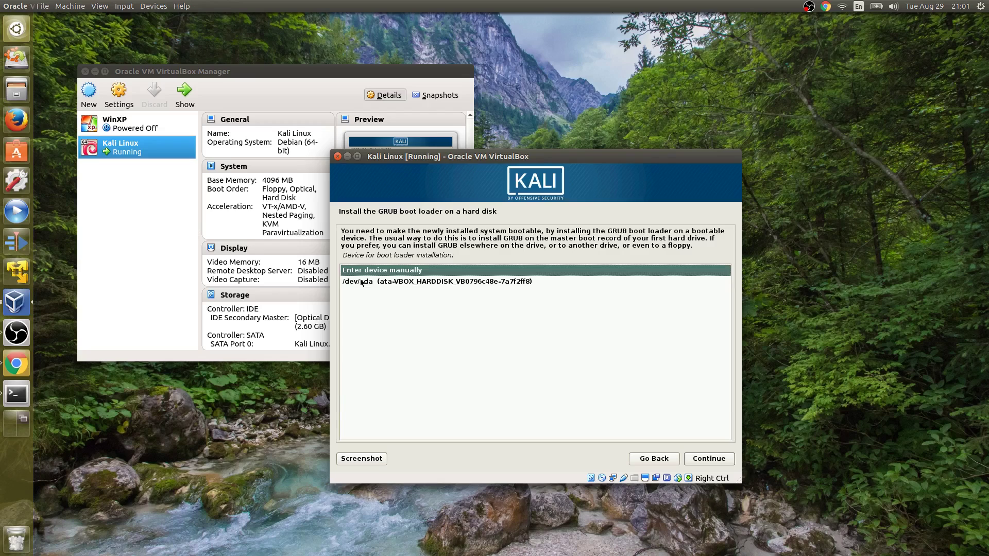
left_click(362, 283)
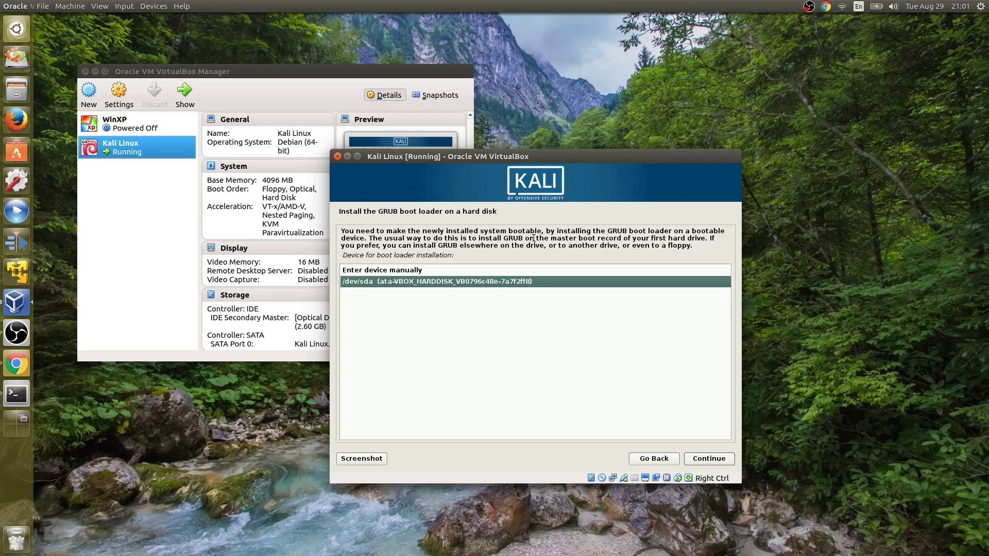
left_click(710, 459)
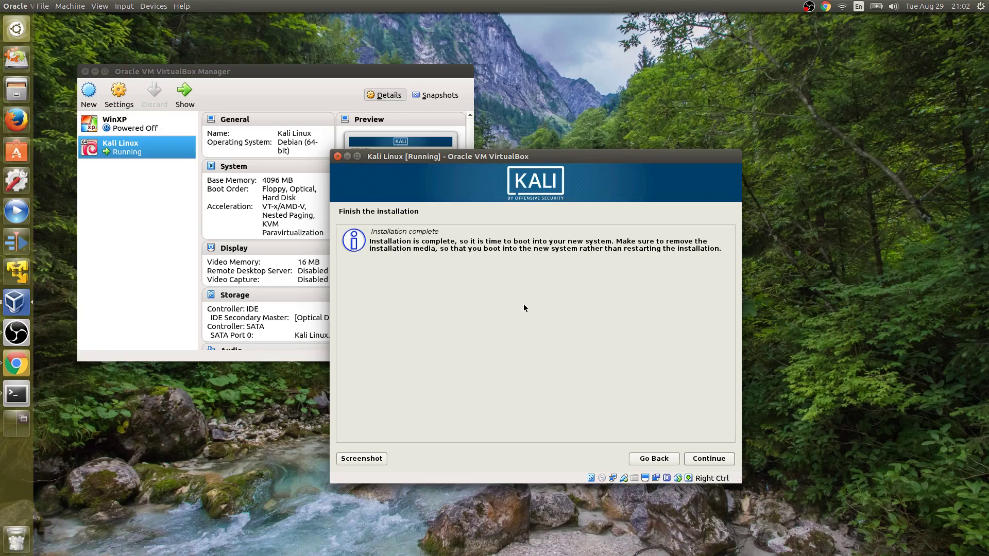
- Finish the installation, reboot, and boot the 'Kali GNU/Linux' entry from the GRUB menu
left_click(696, 457)
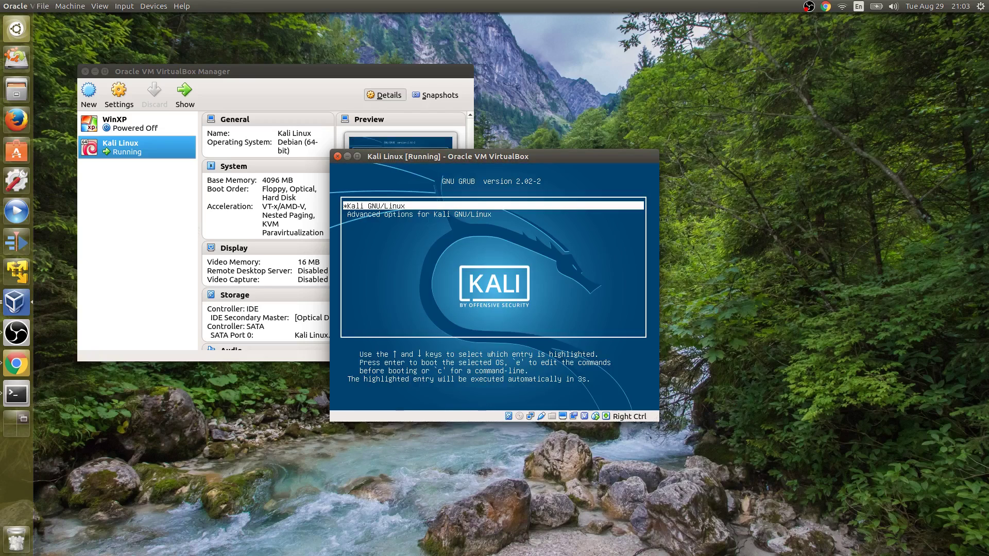
key("Down")
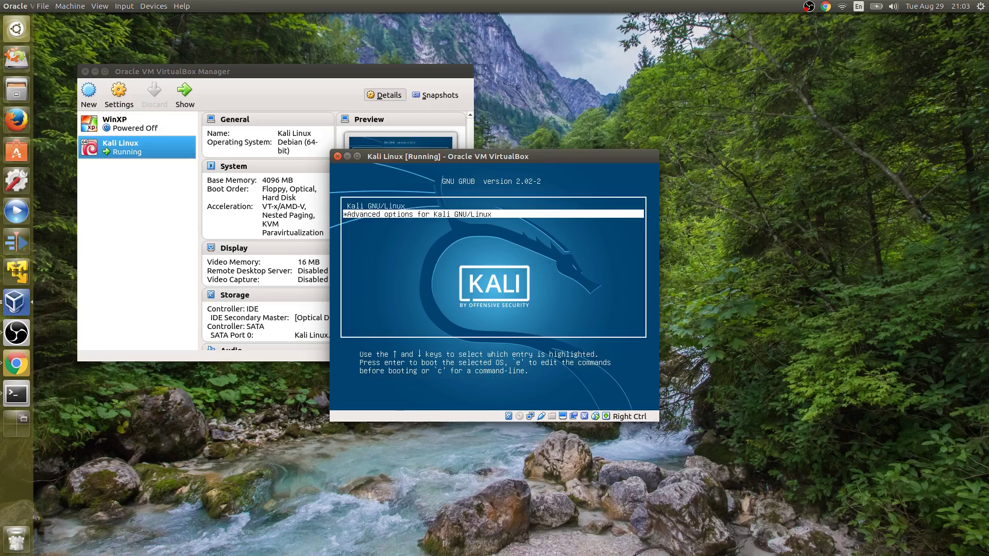
key("Up")
key("Return")
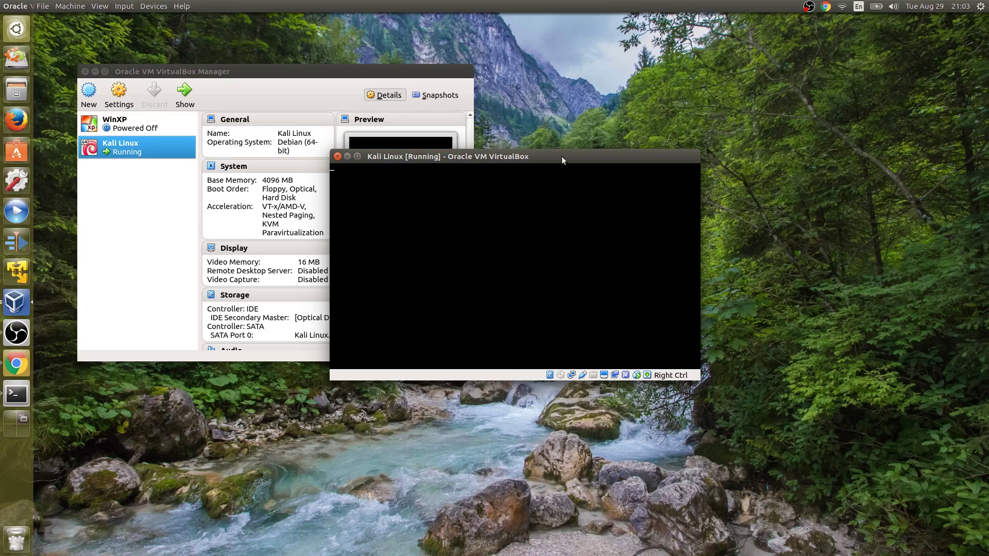
- Reposition the VM window and log in to Kali as root with the account password
left_click_drag(490, 151, 233, 47)
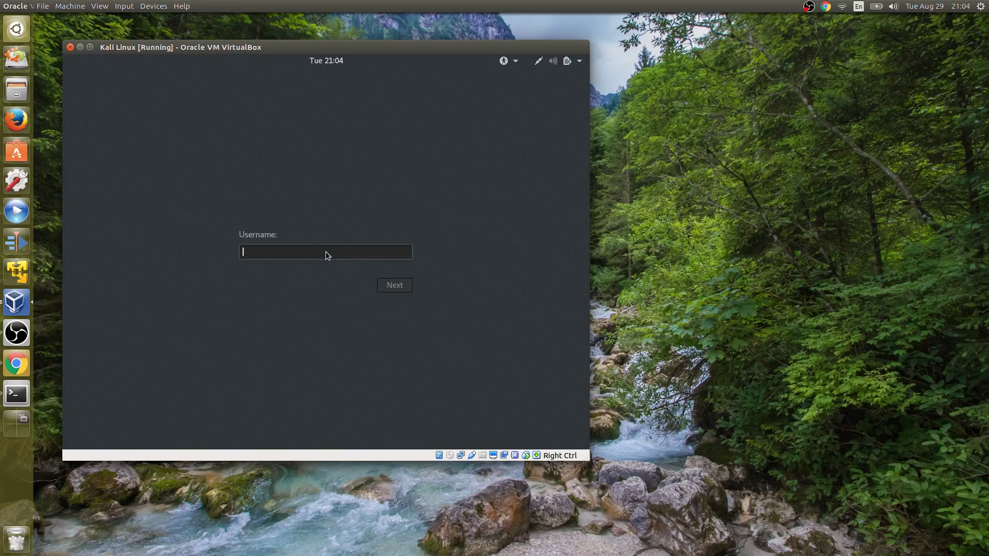
type("root")
key("Return")
type("password")
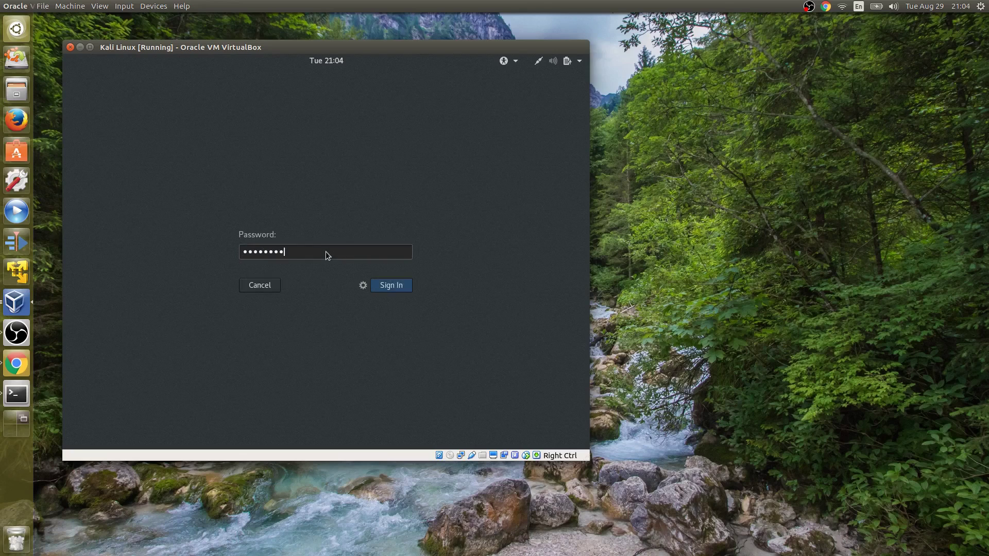
key("Return")
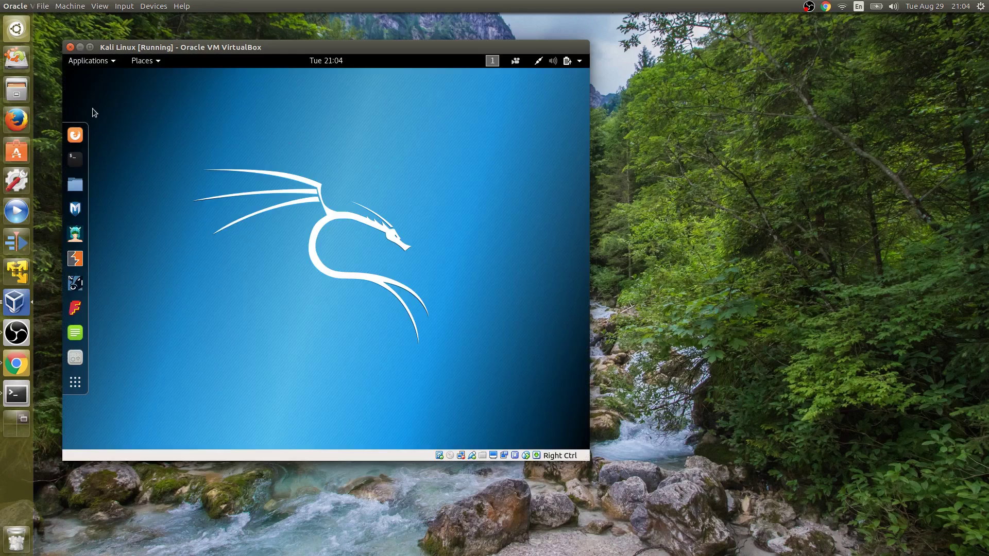
left_click(96, 62)
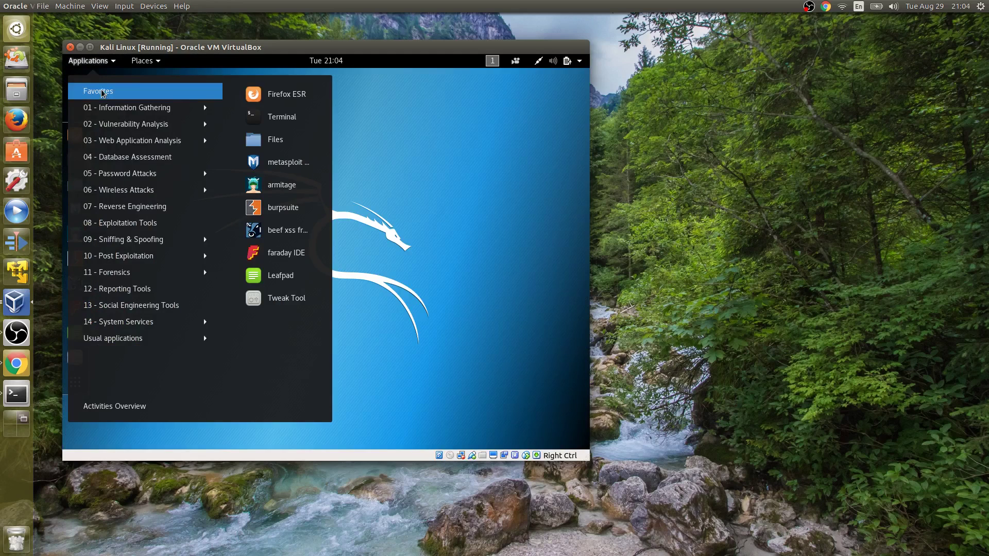
mouse_move(108, 113)
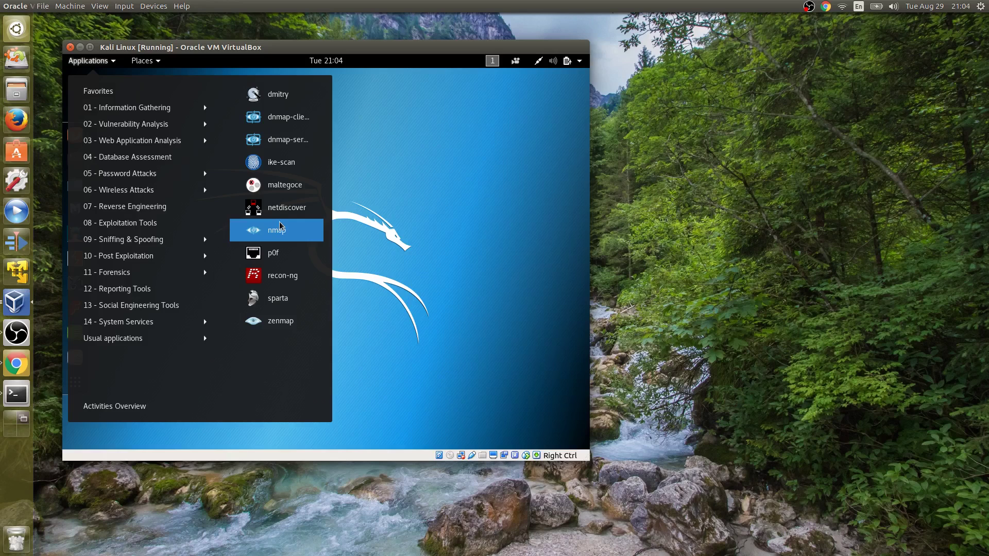
mouse_move(90, 132)
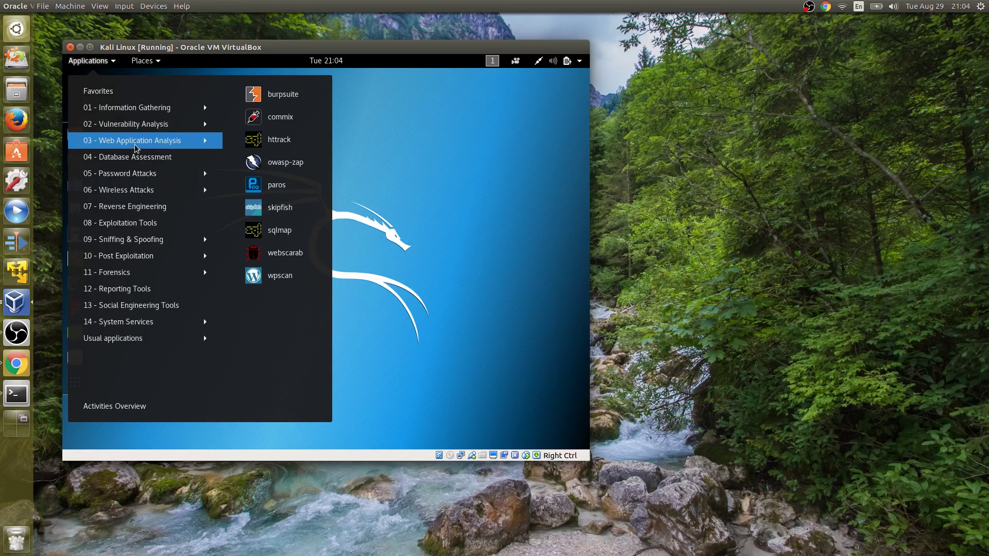
mouse_move(176, 180)
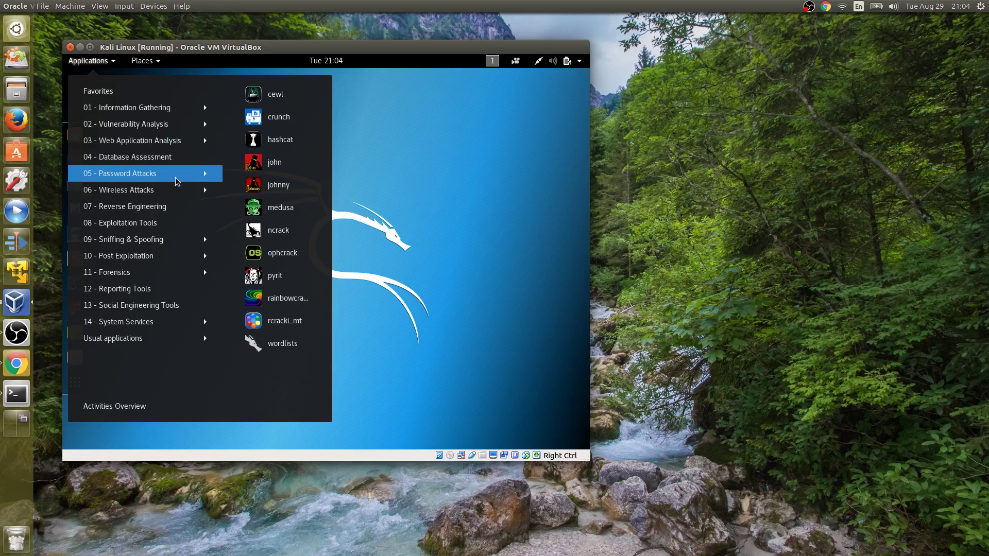
mouse_move(173, 327)
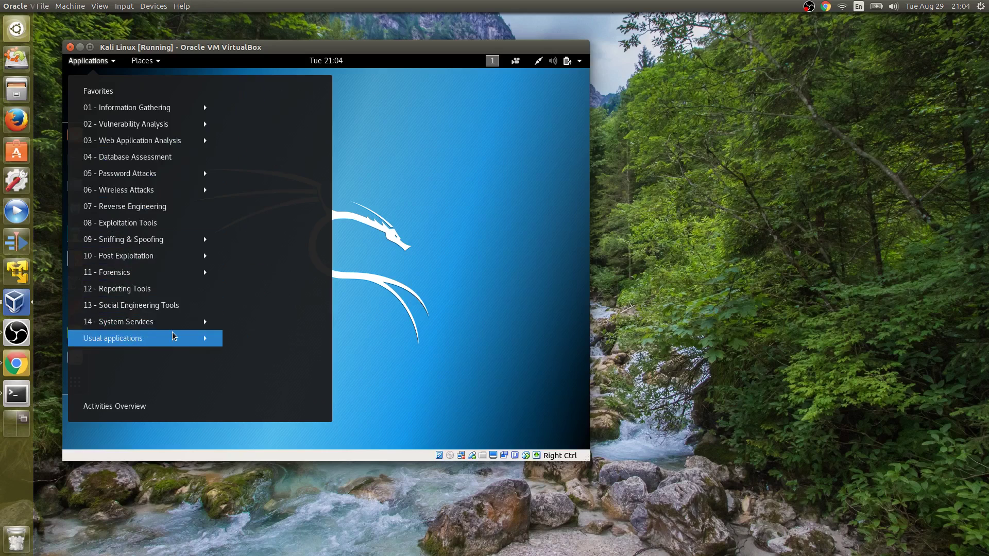
mouse_move(168, 256)
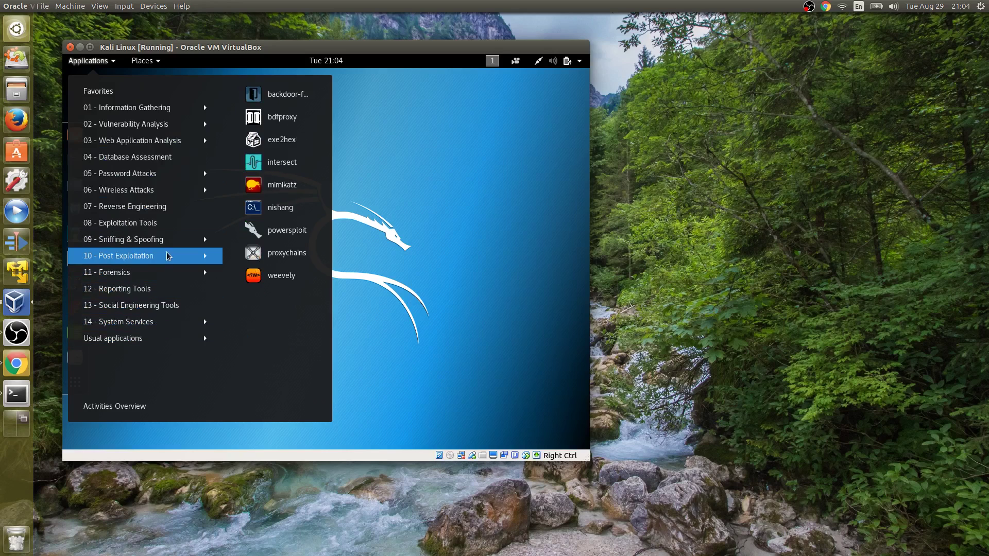
mouse_move(168, 223)
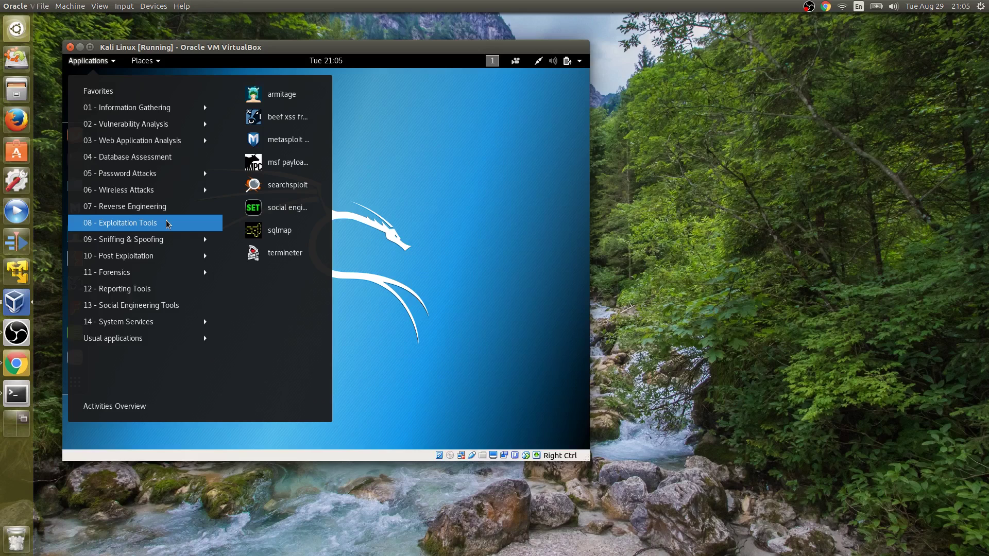
left_click(383, 214)
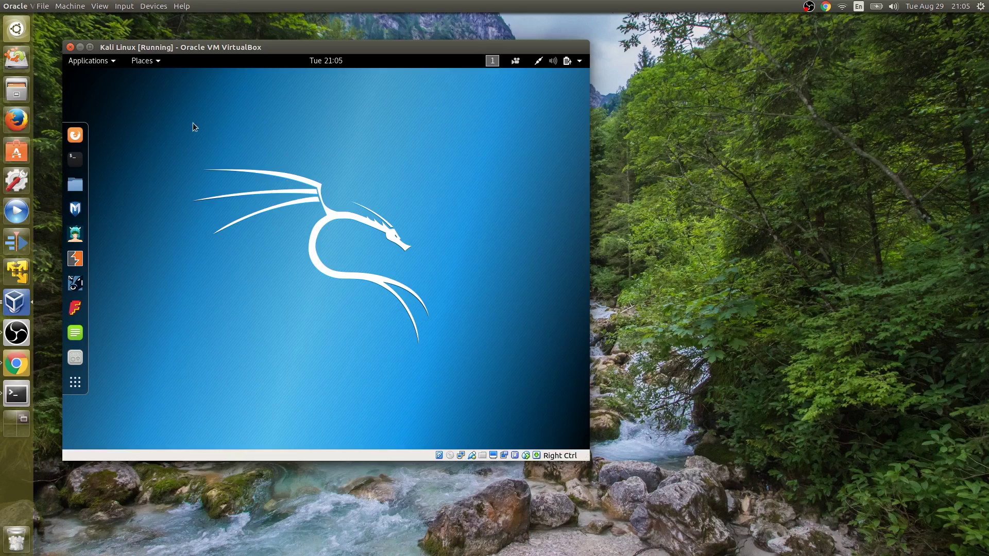
- Switch to the top-left workspace and raise the terminal over the kali.org downloads page
left_click(24, 419)
left_click(280, 153)
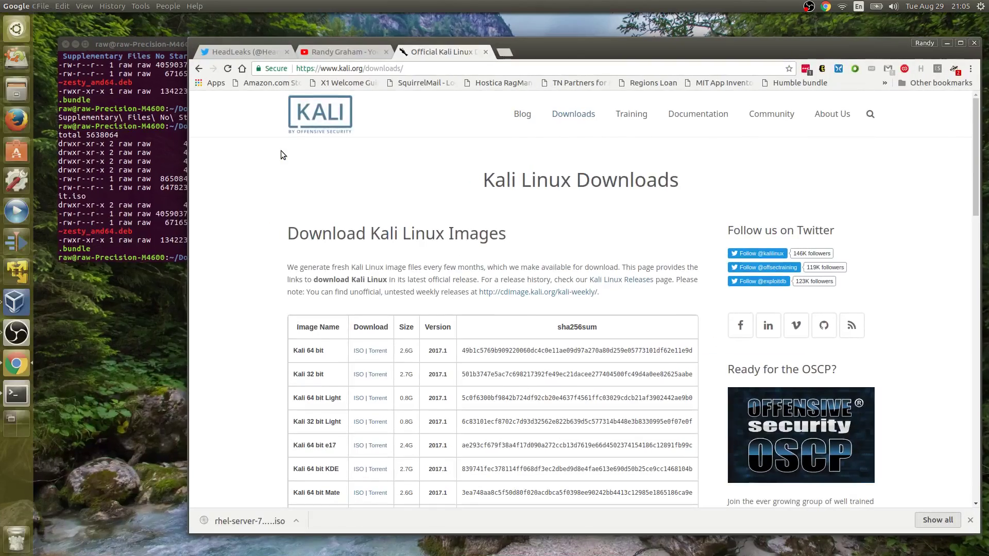
left_click(162, 135)
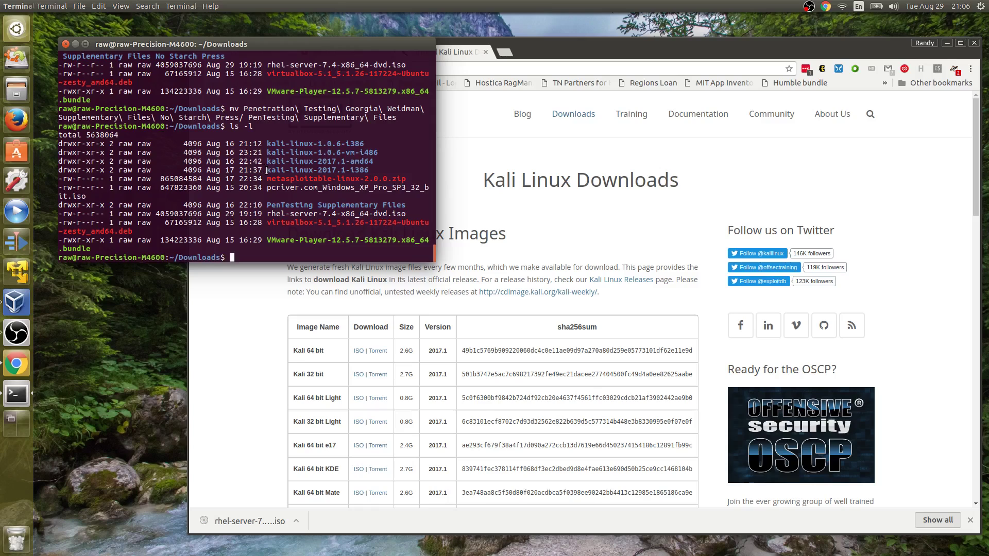
- Change into the kali-linux-2017.1-amd64 folder and list its files with ls -l
left_click_drag(267, 172, 369, 171)
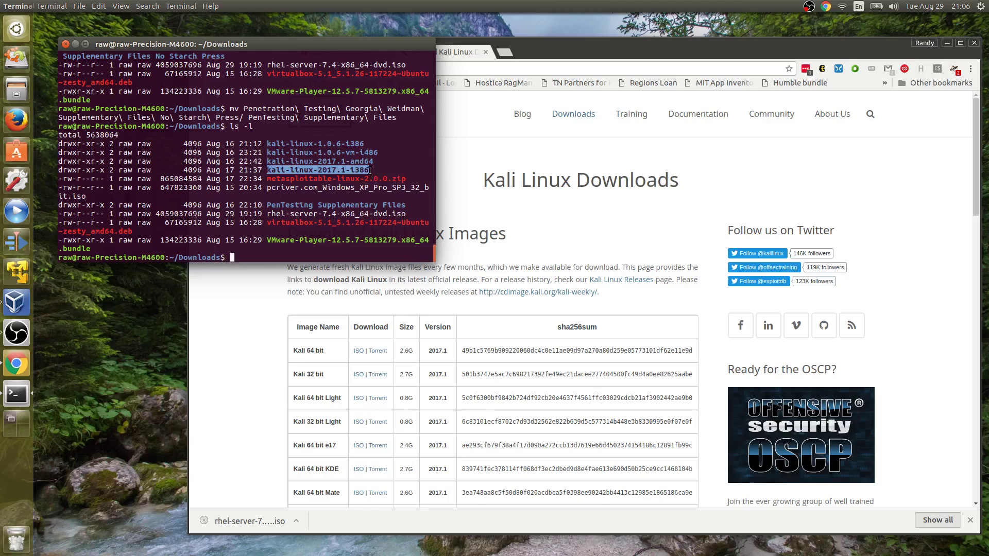
double_click(269, 161)
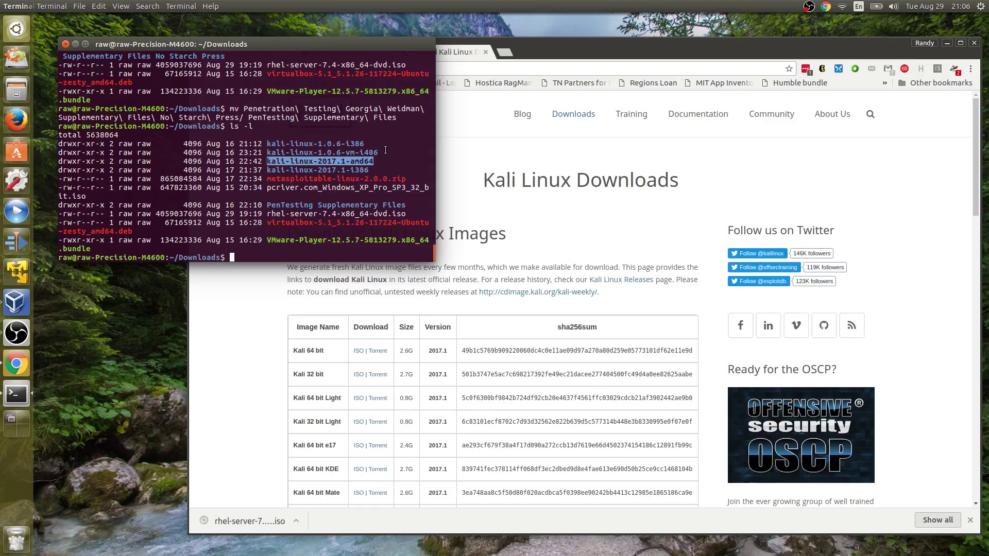
type("cd kali-linux-2017.1-a")
key("Tab")
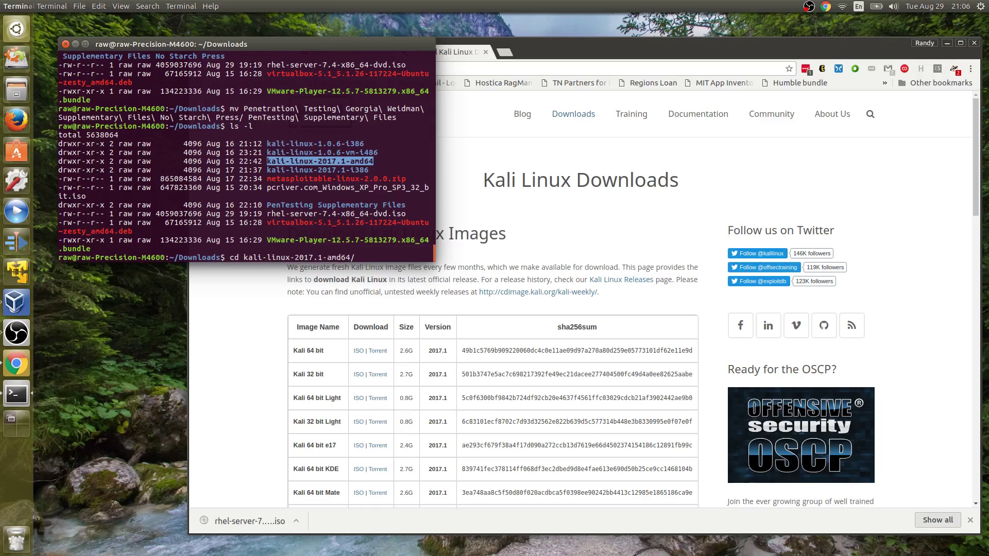
key("Return")
type("ls -l")
key("Return")
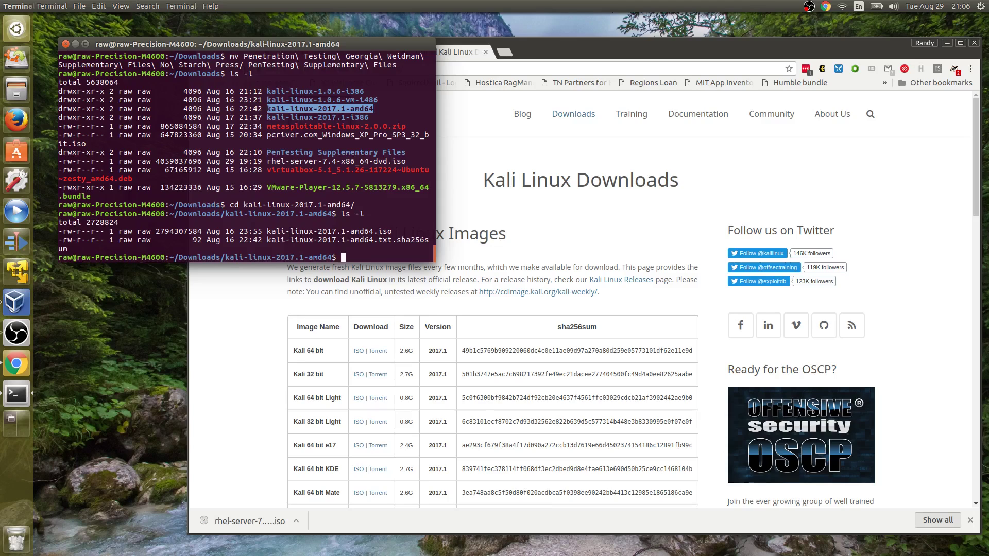
- Run sha256sum on kali-linux-2017.1-amd64.iso
type("sha256sum ka")
key("Tab")
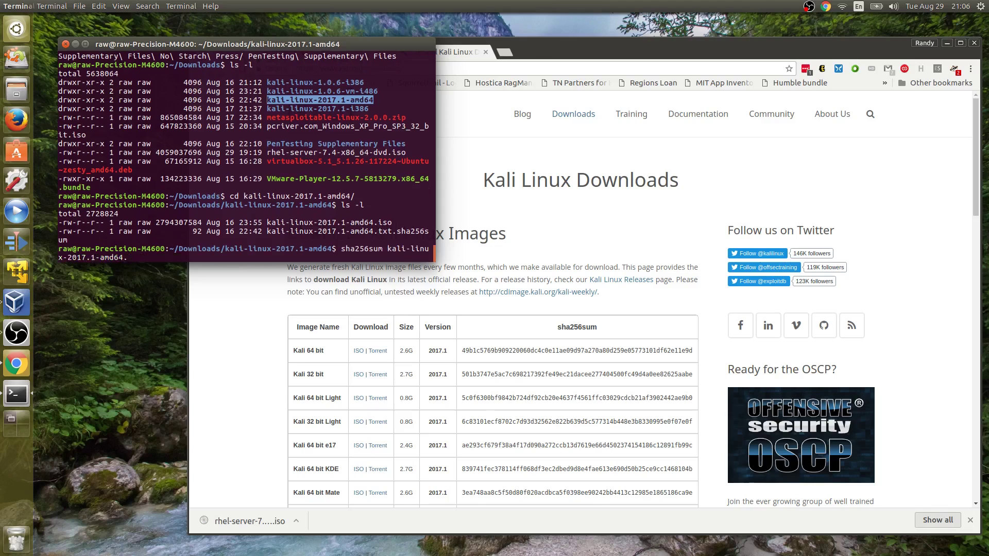
type("iso")
key("Return")
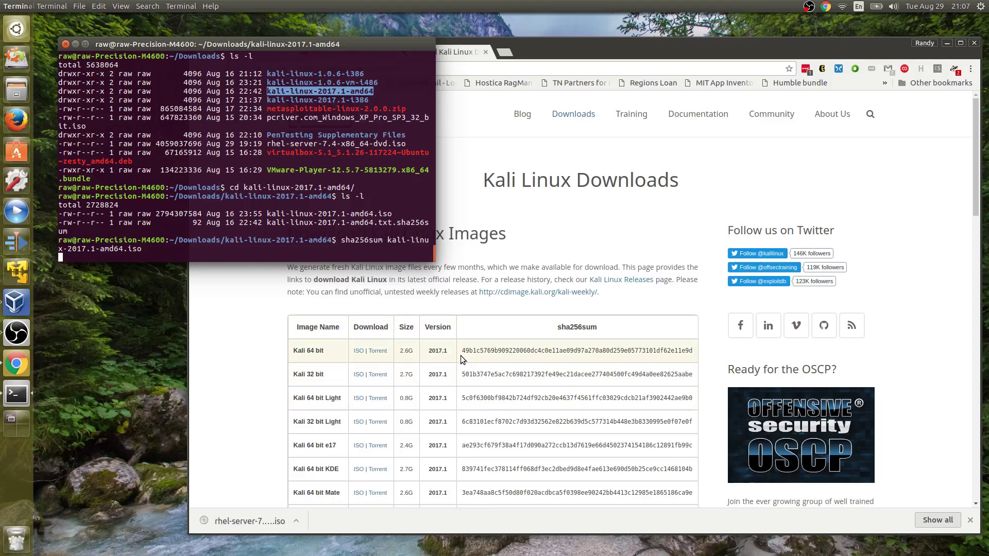
- Select the published Kali 64 bit sha256 hash on kali.org, then return to the terminal
left_click_drag(462, 350, 670, 351)
left_click(578, 343)
left_click(680, 349)
double_click(681, 349)
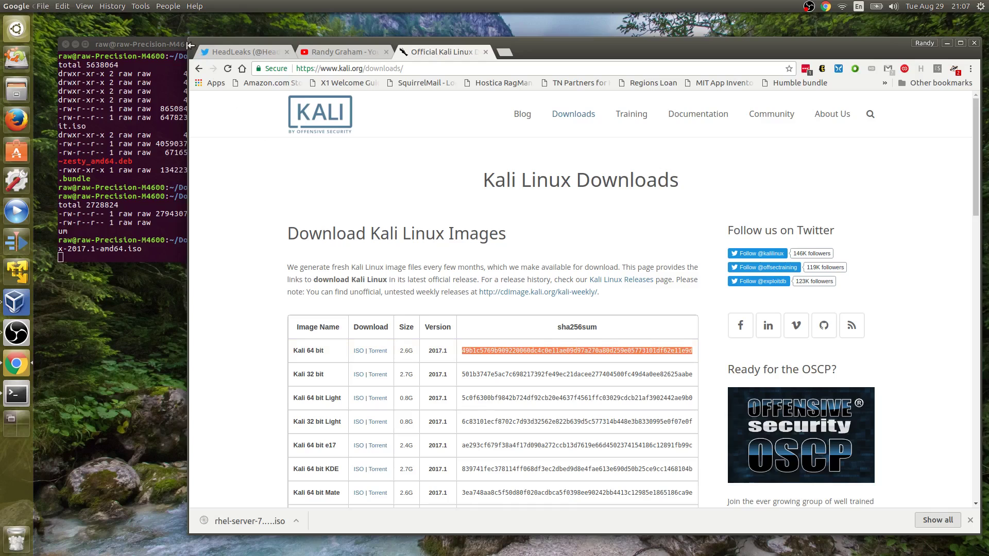
left_click(163, 41)
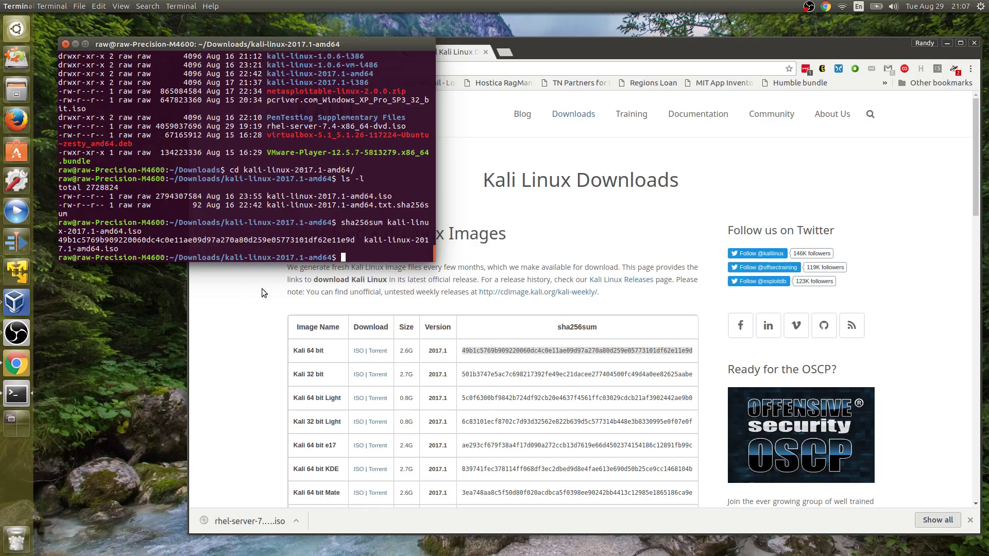
- Highlight the matching fragments e11ae09 and ending 11e9d in both the computed and published hashes
double_click(465, 352)
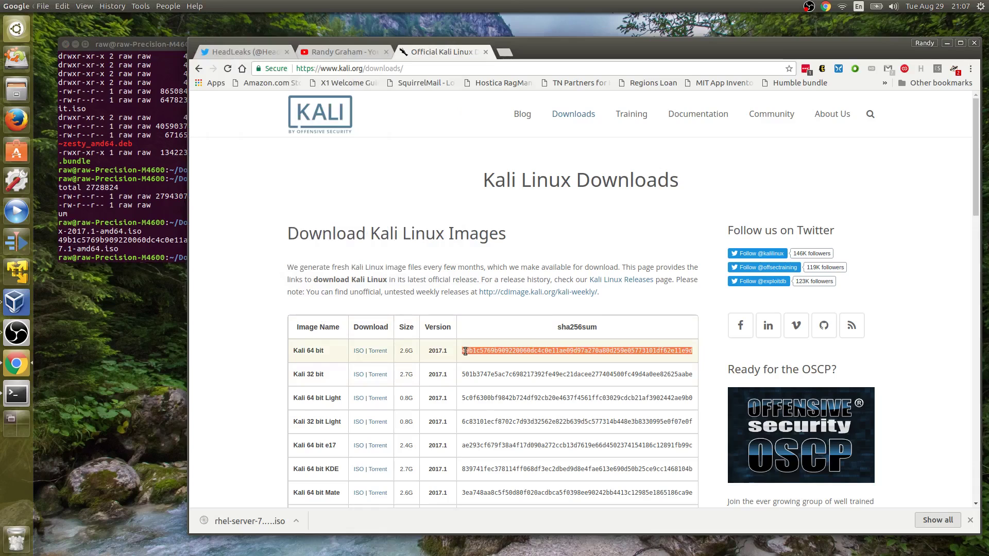
left_click(465, 351)
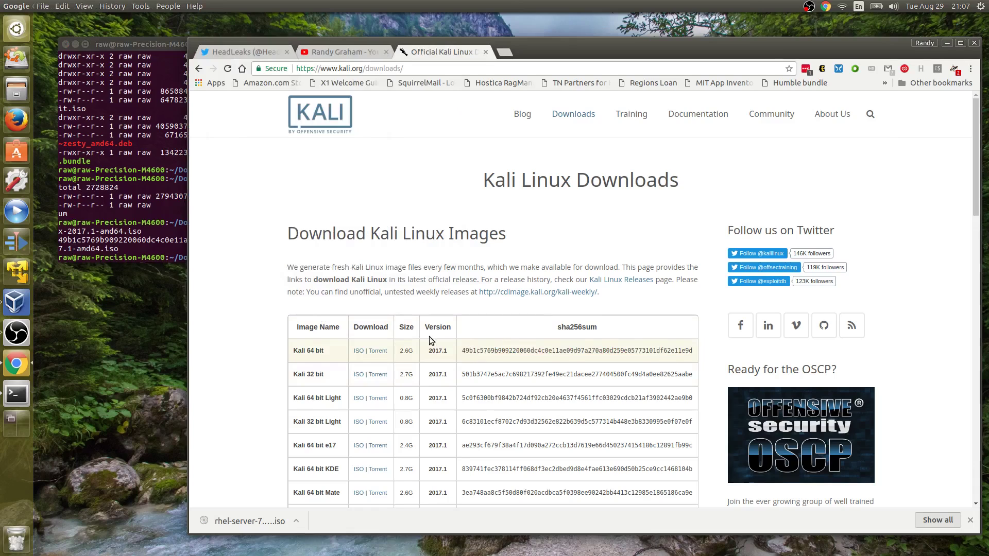
left_click(170, 250)
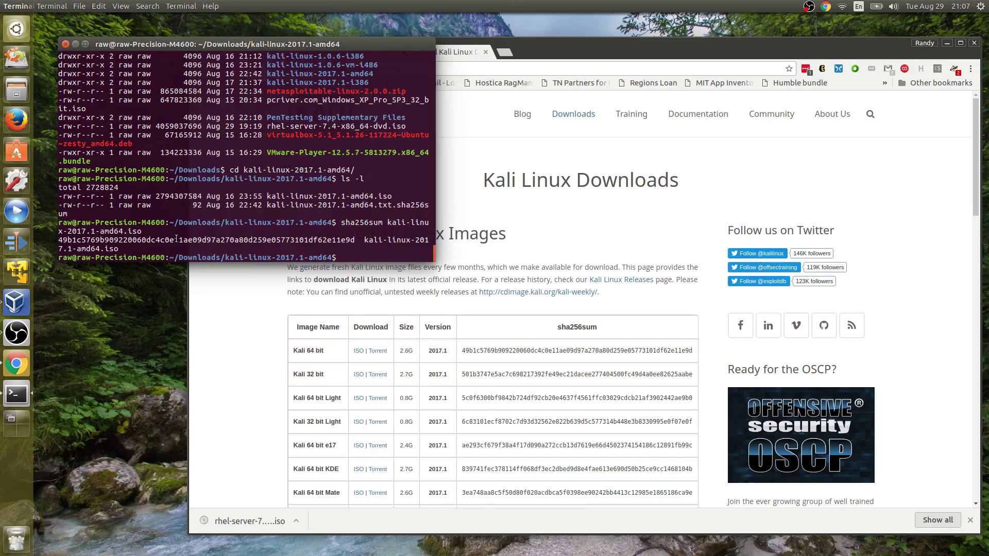
left_click_drag(172, 240, 202, 240)
left_click(550, 352)
left_click_drag(550, 352, 573, 352)
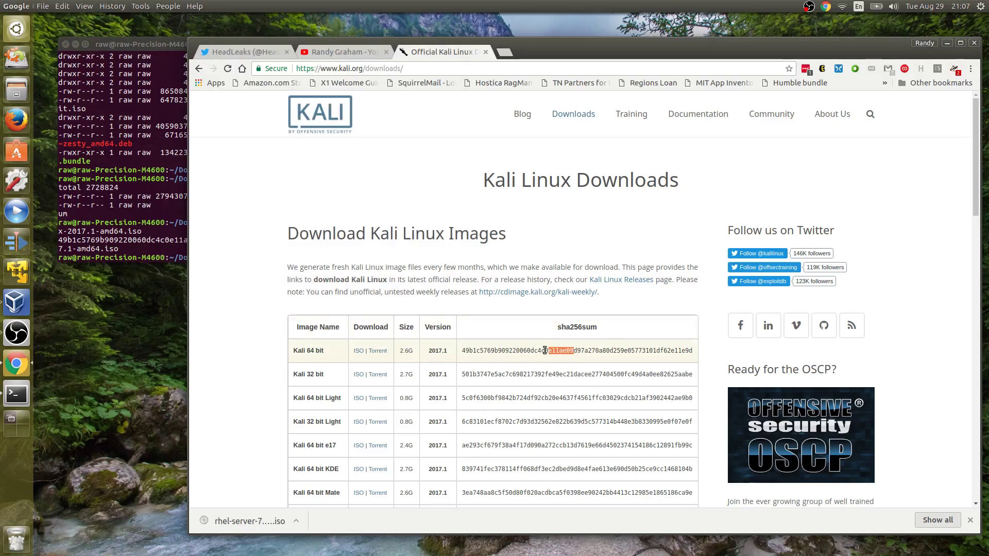
left_click(133, 238)
left_click_drag(331, 239, 355, 239)
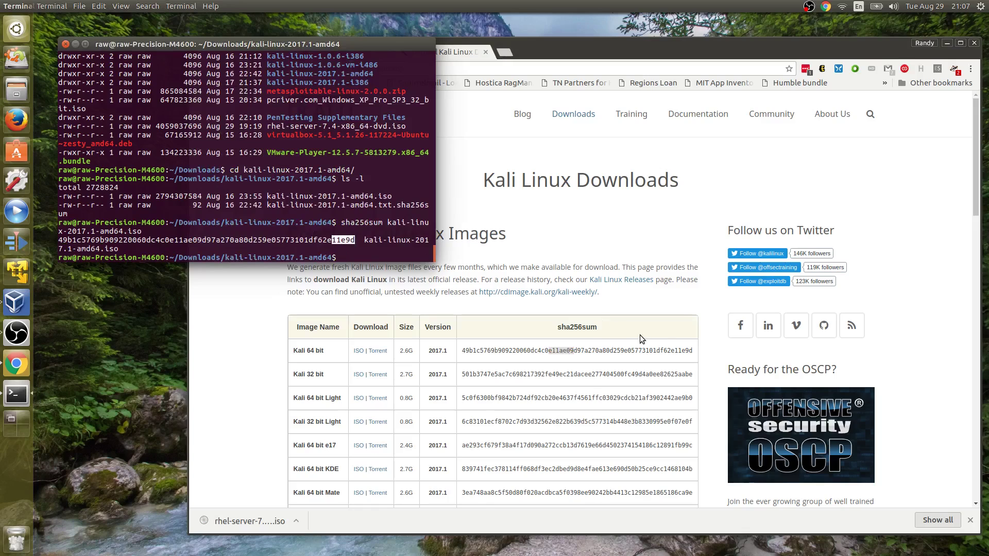
left_click_drag(673, 350, 697, 355)
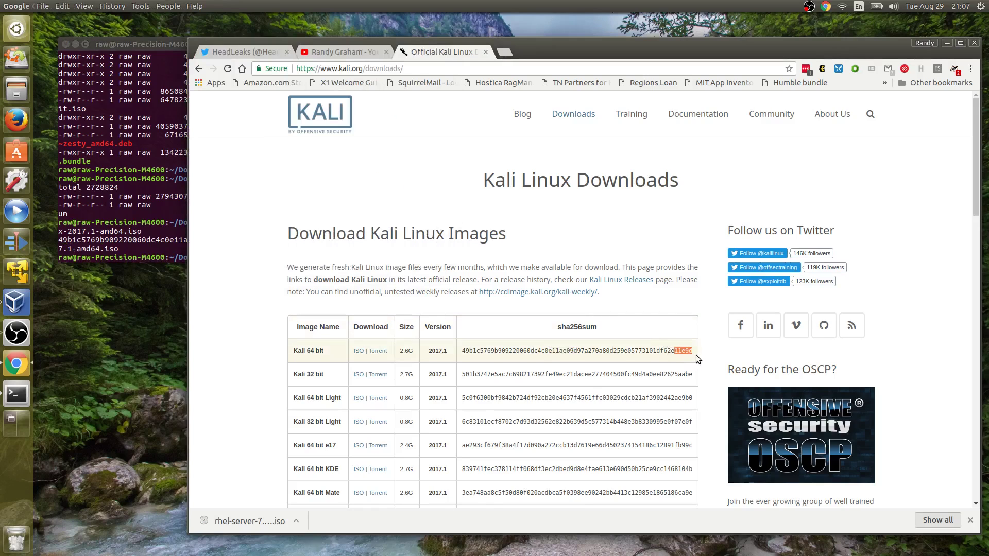
left_click(168, 250)
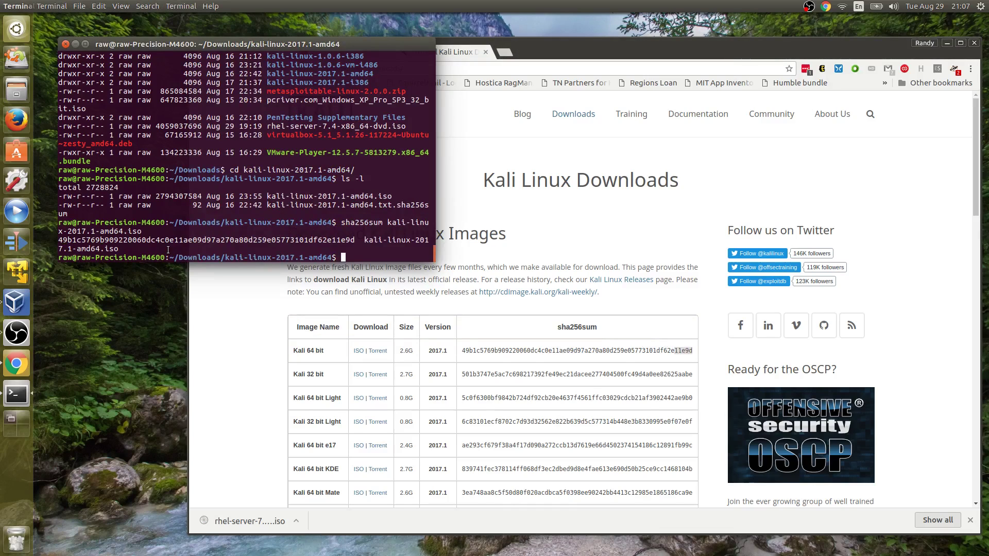